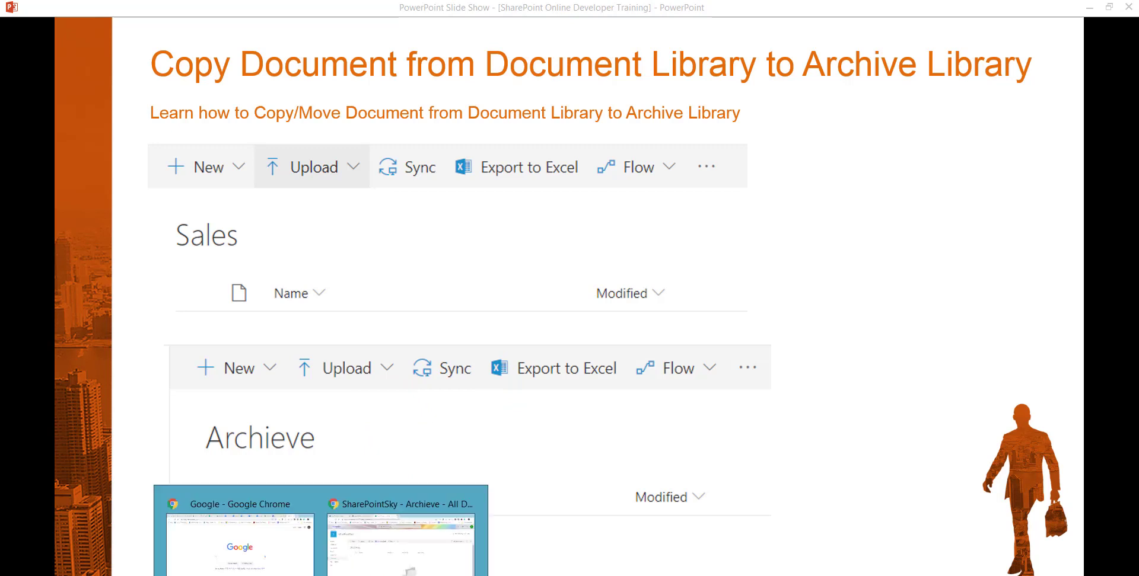
# Switch to the SharePoint site in Chrome and create a flow on the Sales library from the "Complete a custom action for the selected file" template.
pyautogui.click(347, 569)
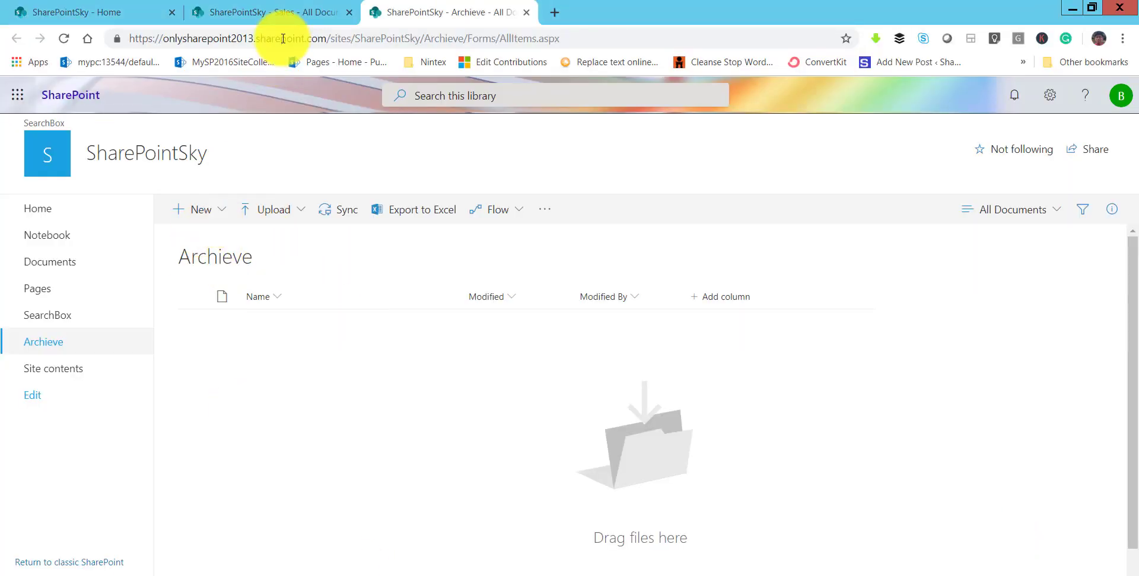
pyautogui.click(246, 22)
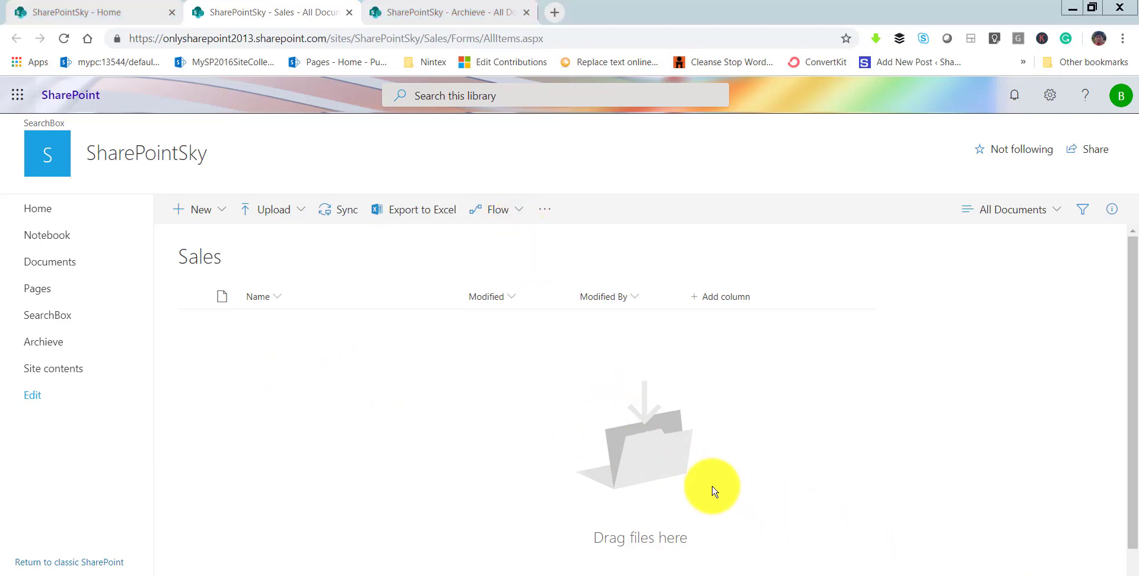
pyautogui.click(521, 214)
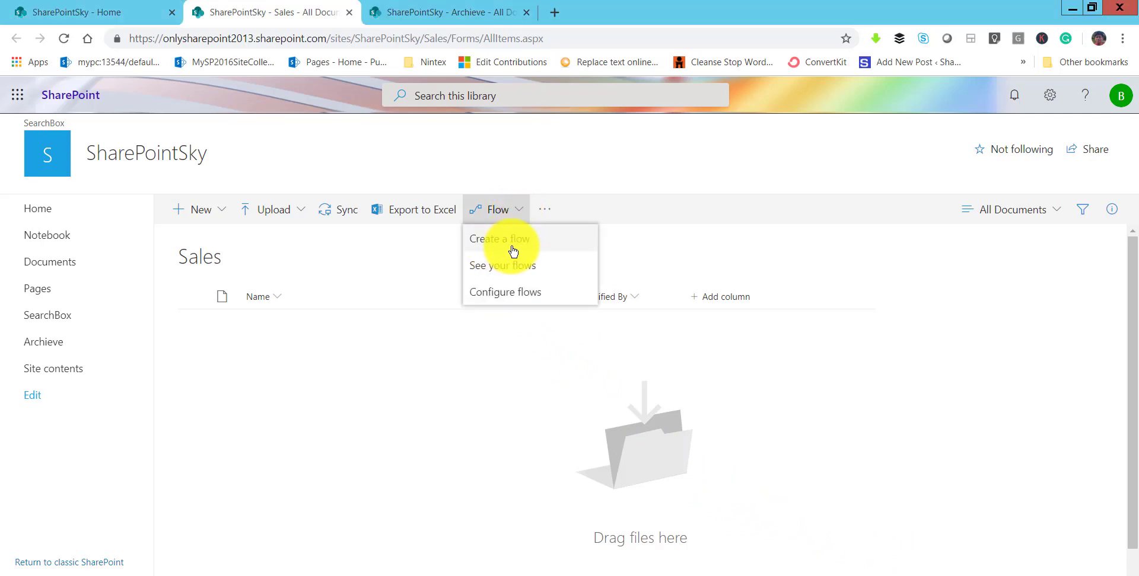
pyautogui.click(520, 250)
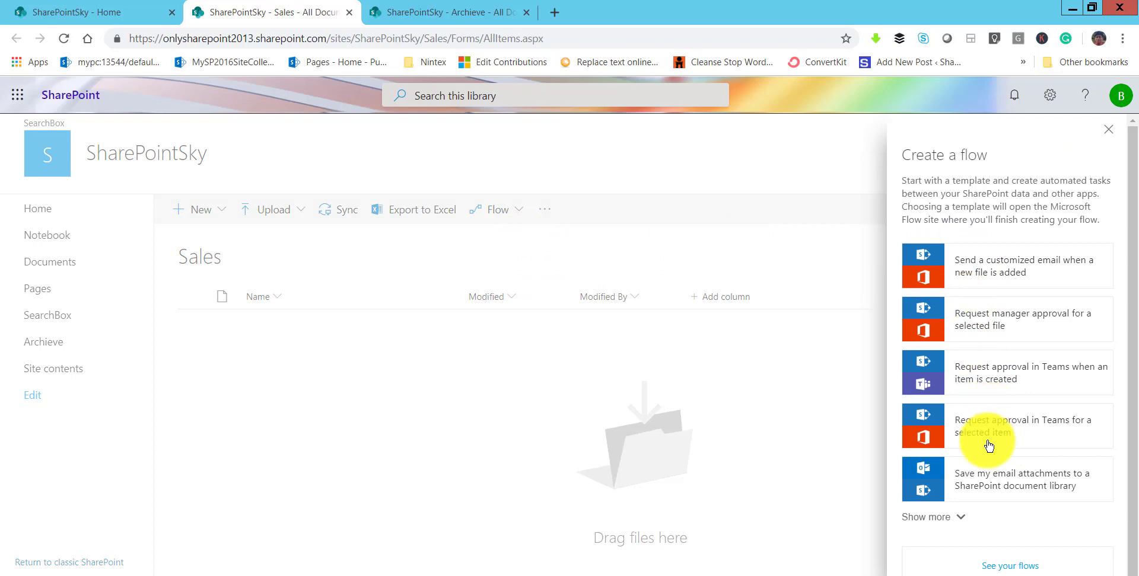
pyautogui.click(960, 521)
pyautogui.scroll(-10, 991, 501)
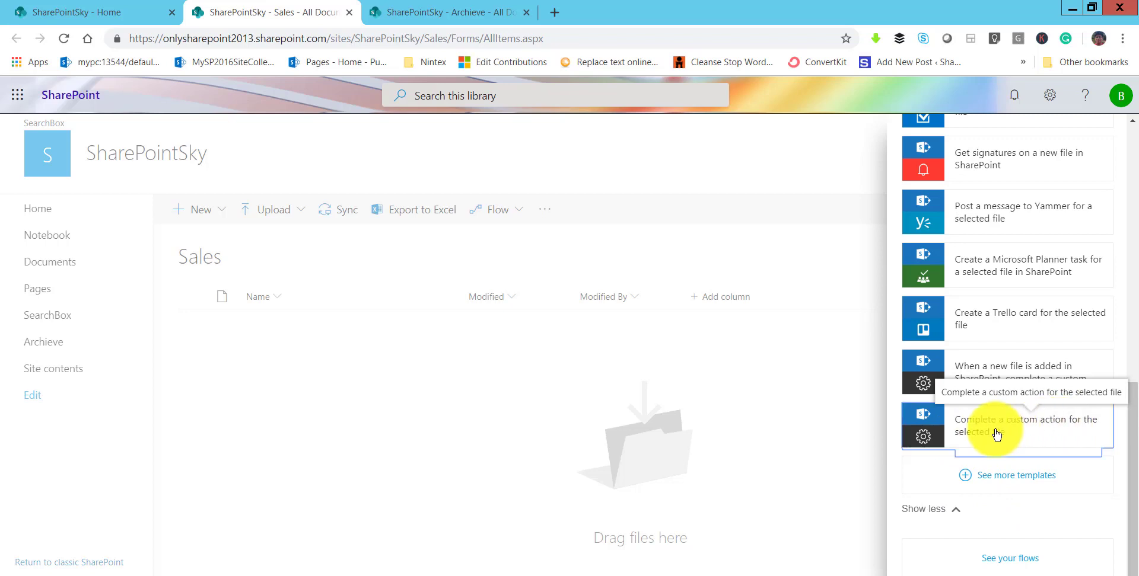
pyautogui.click(995, 433)
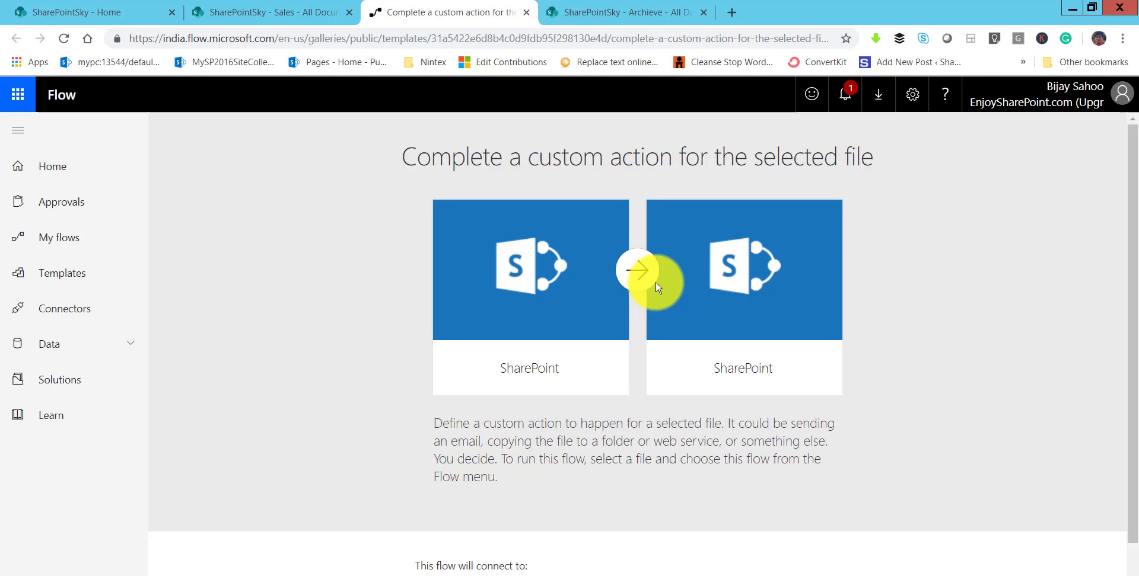
pyautogui.scroll(-1, 645, 373)
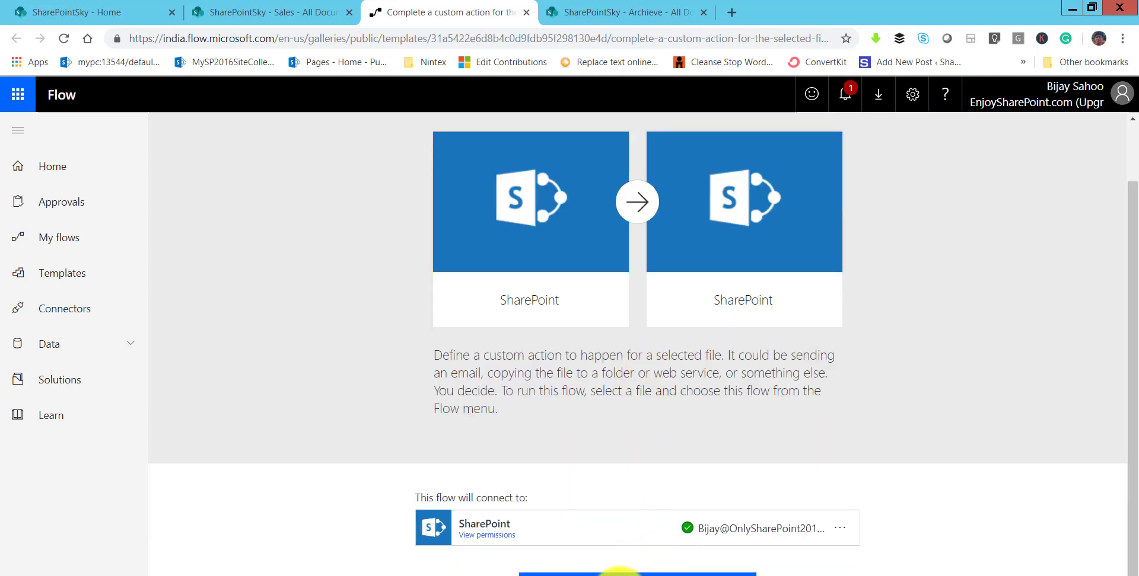
pyautogui.click(644, 573)
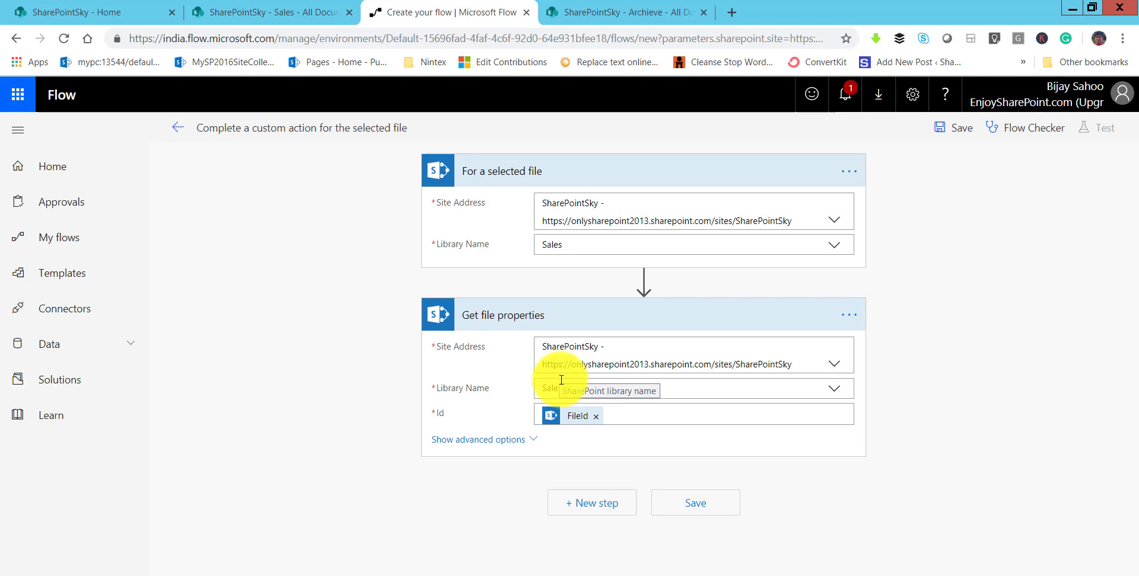
# Add a new step after Get file properties using SharePoint's Copy file action, found by searching for "copy".
pyautogui.click(602, 505)
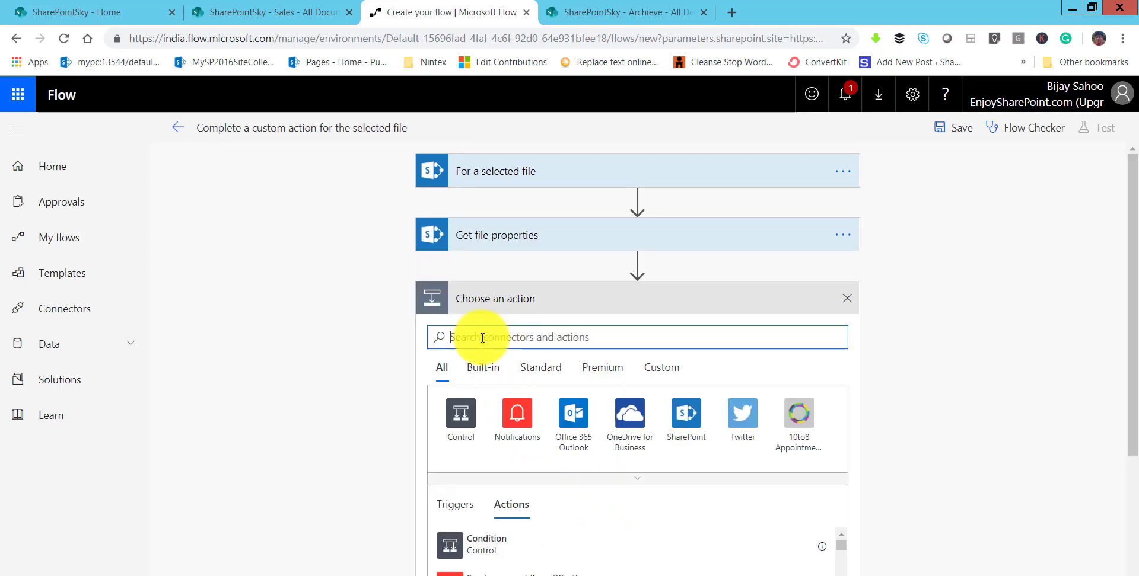
pyautogui.write('copy')
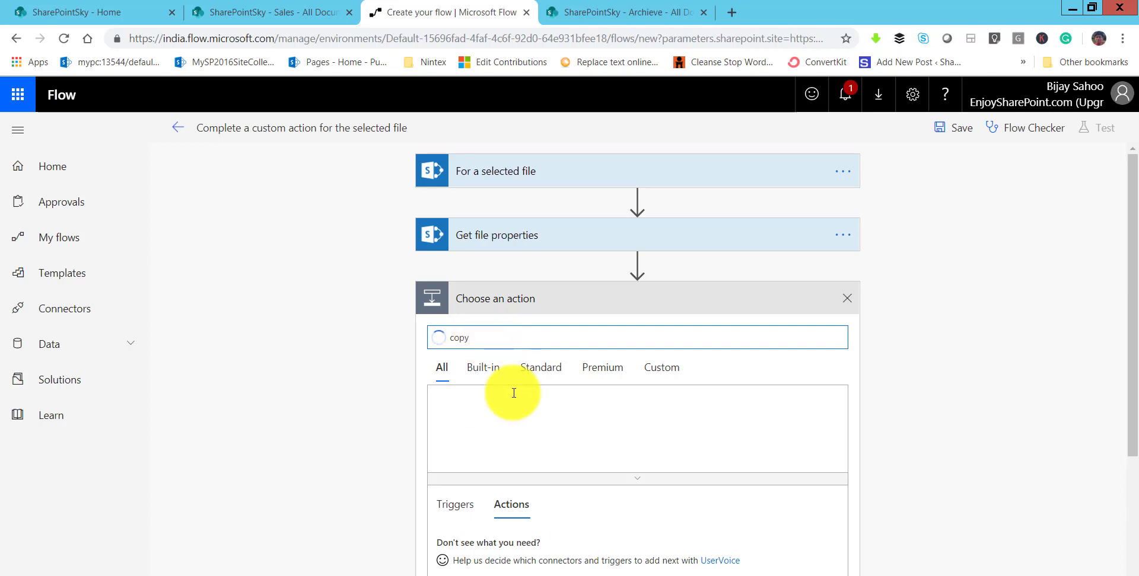
pyautogui.scroll(-3, 534, 460)
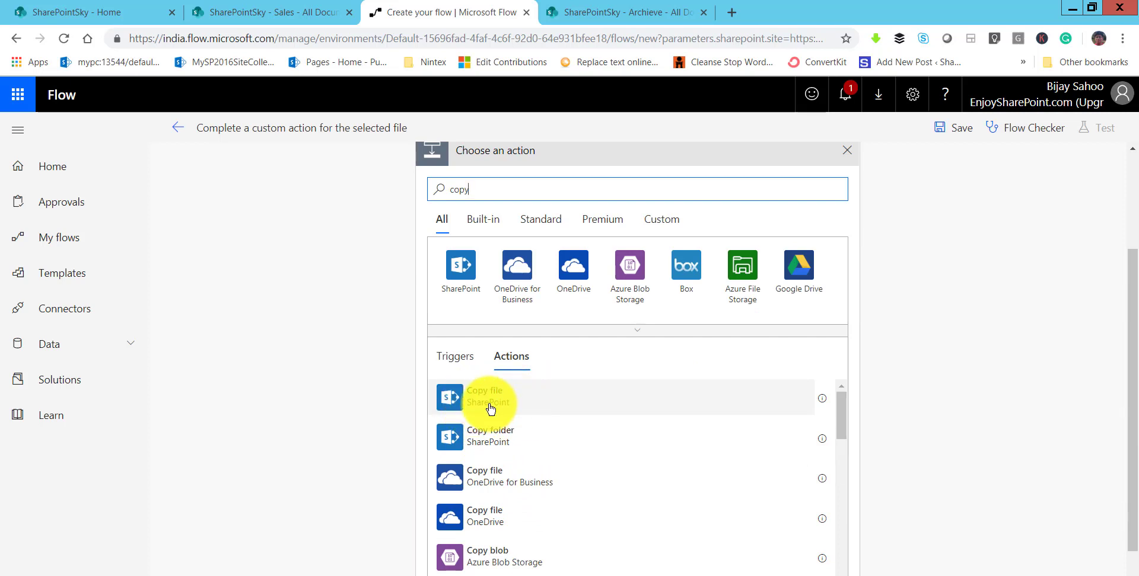
pyautogui.click(490, 408)
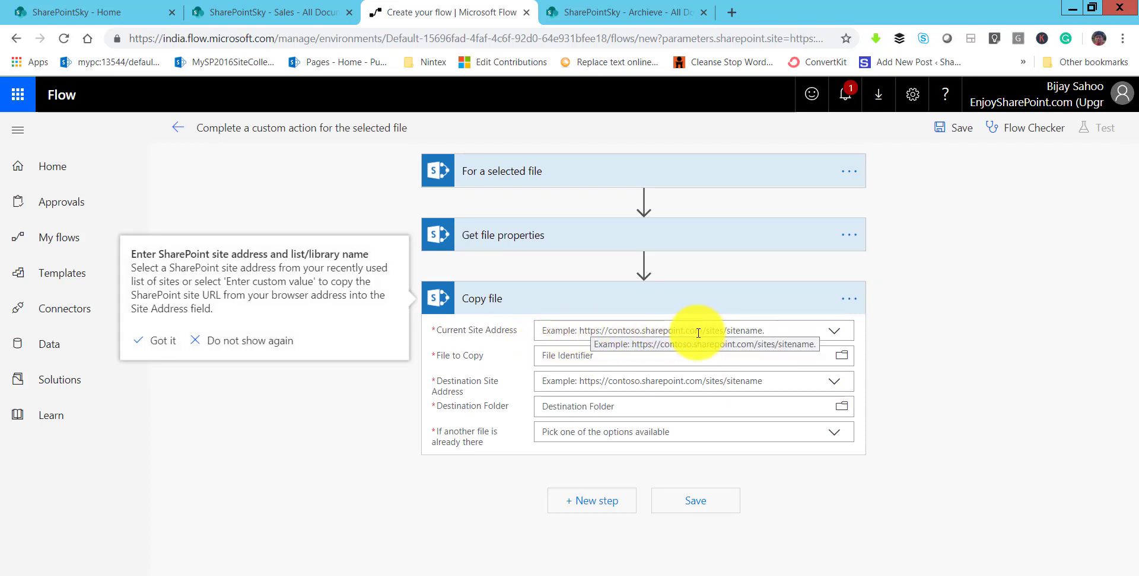
# Set the Copy file action's current site address to SharePointSky and its file to copy to the Identifier from Get file properties.
pyautogui.click(836, 332)
pyautogui.click(835, 332)
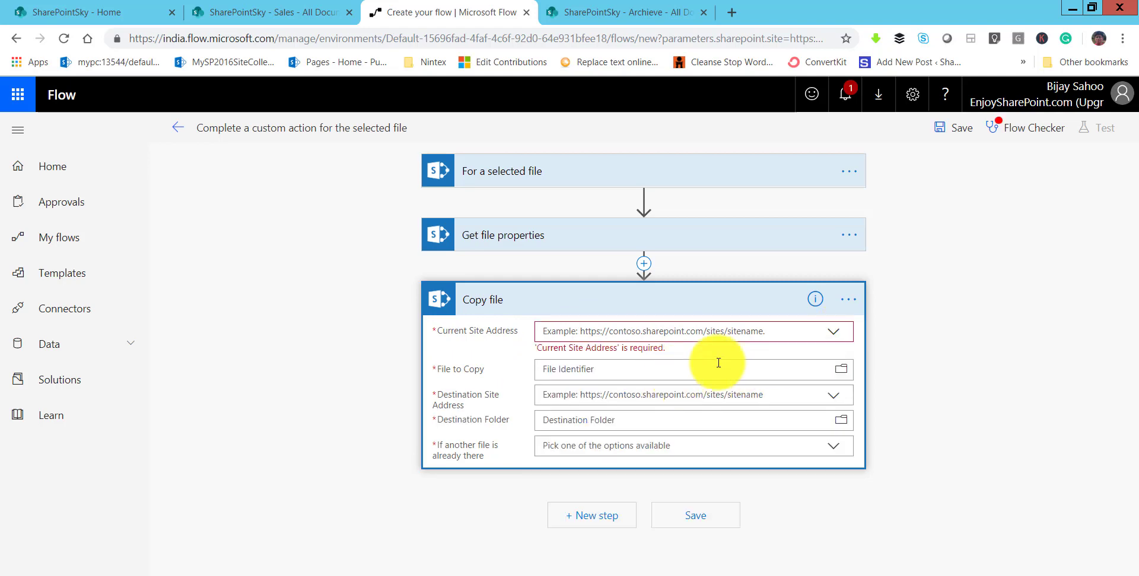
pyautogui.click(835, 335)
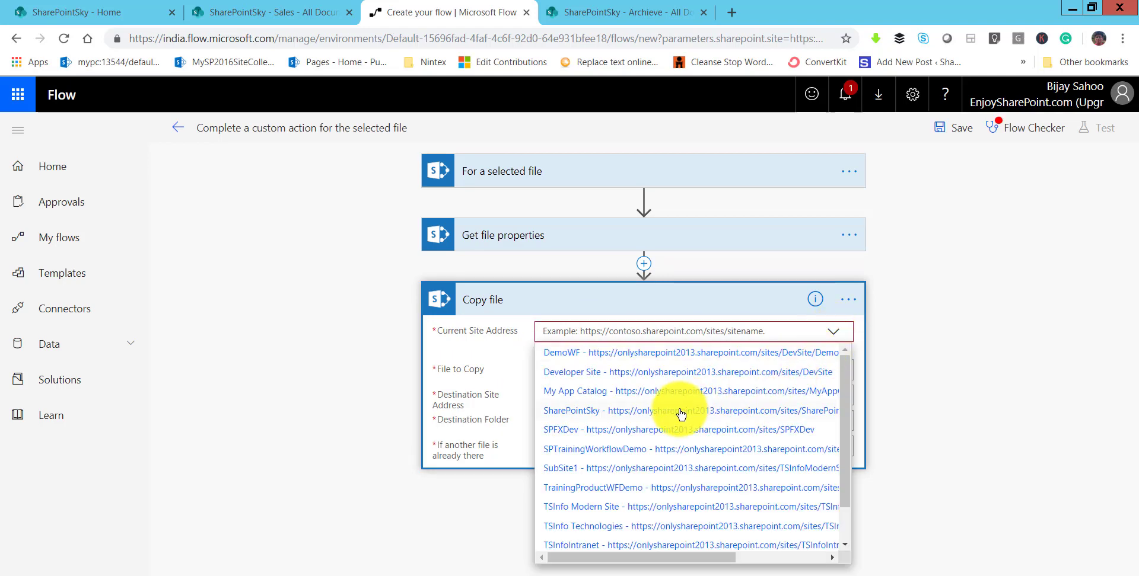
pyautogui.click(660, 347)
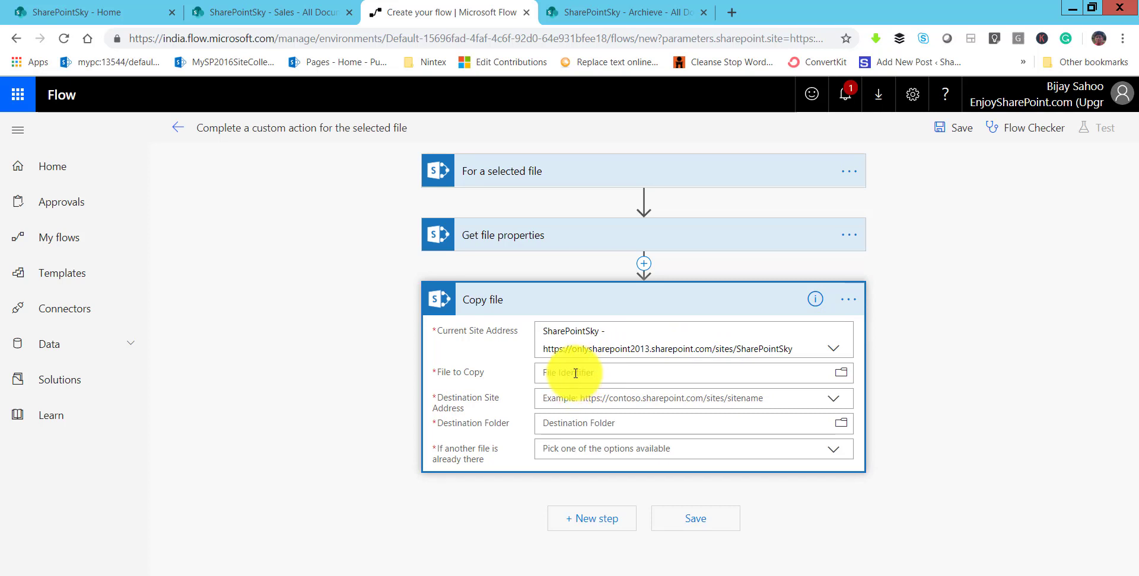
pyautogui.click(593, 375)
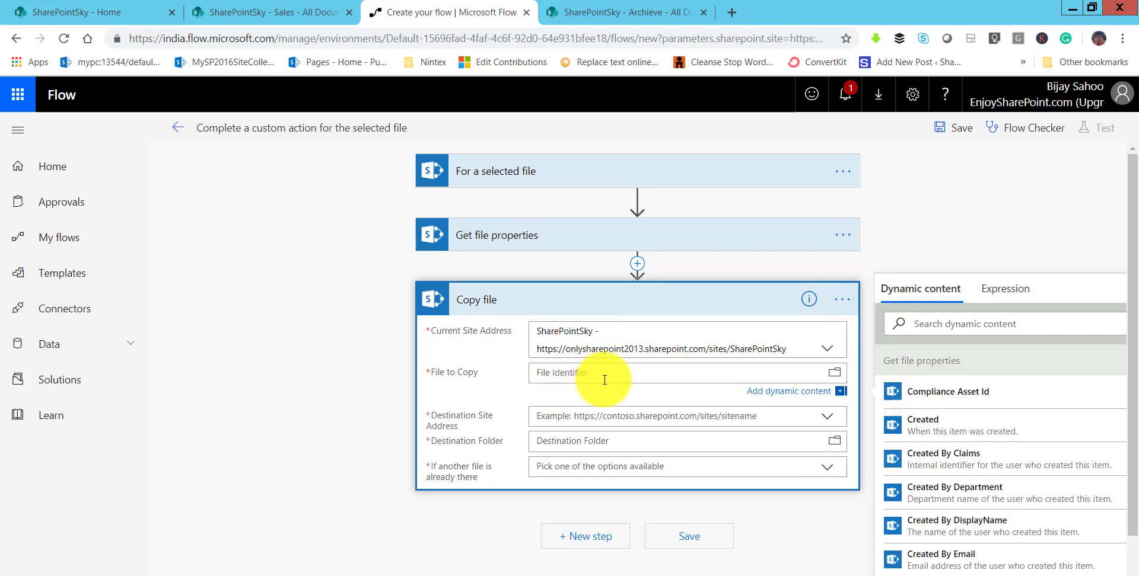
pyautogui.scroll(-7, 978, 475)
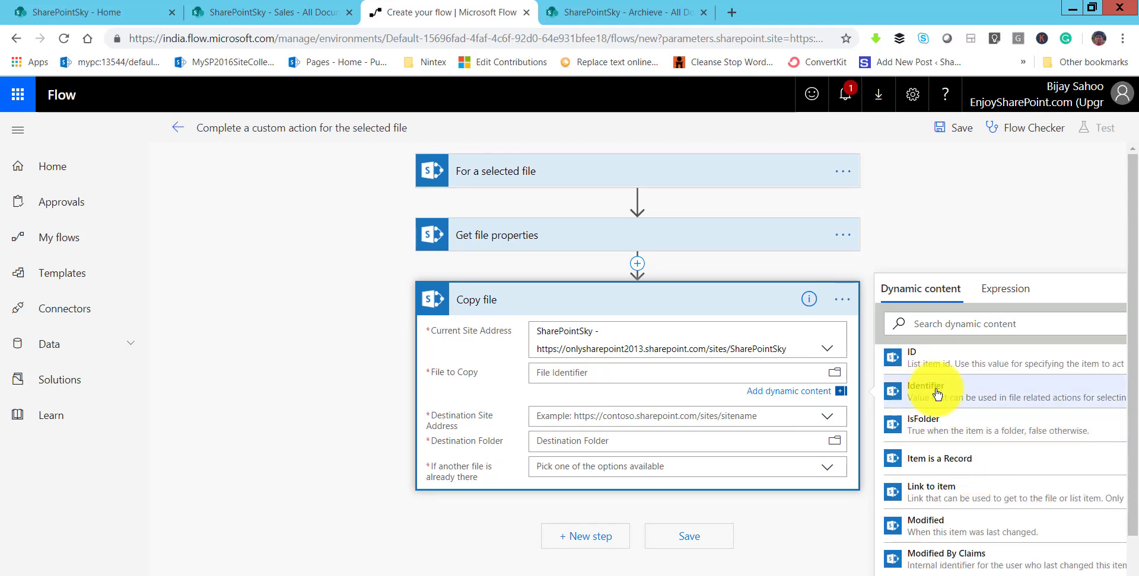
pyautogui.click(941, 395)
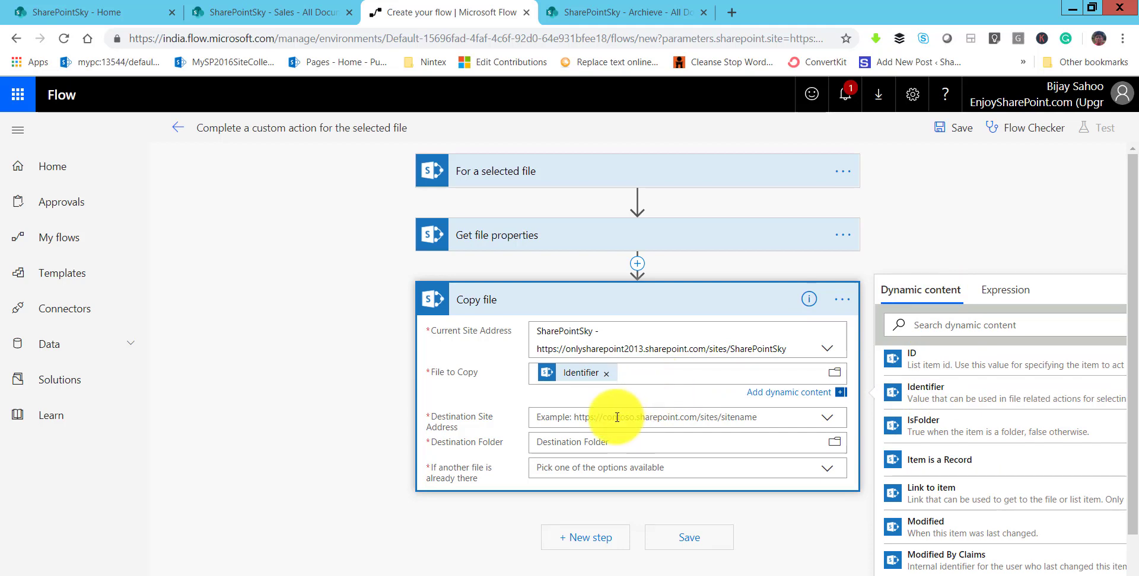
# Set the Copy file action's destination site address to SharePointSky and its destination folder to /Archieve.
pyautogui.click(581, 418)
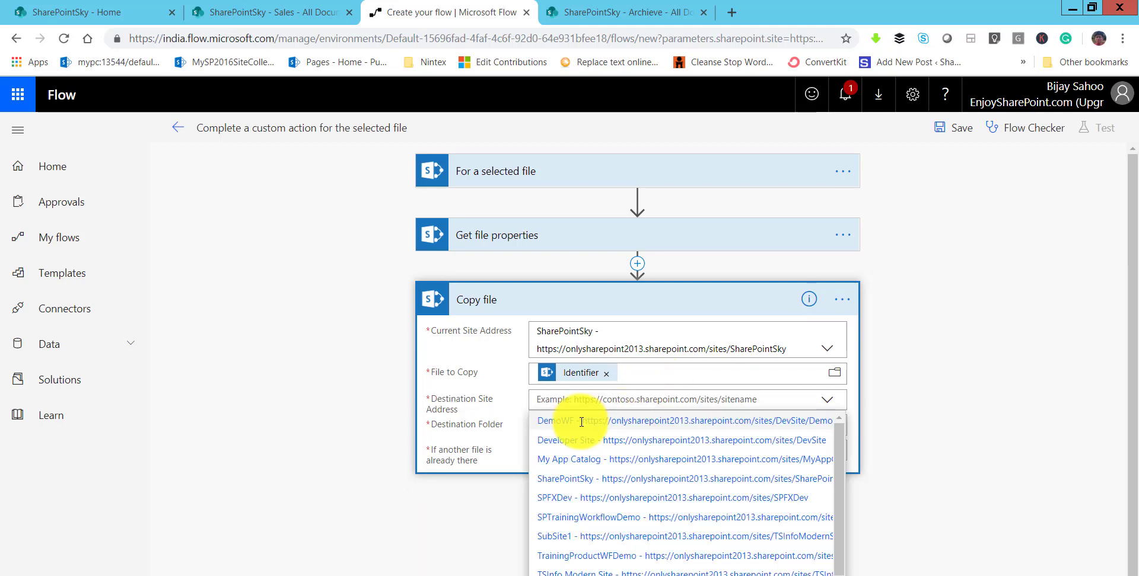
pyautogui.click(587, 481)
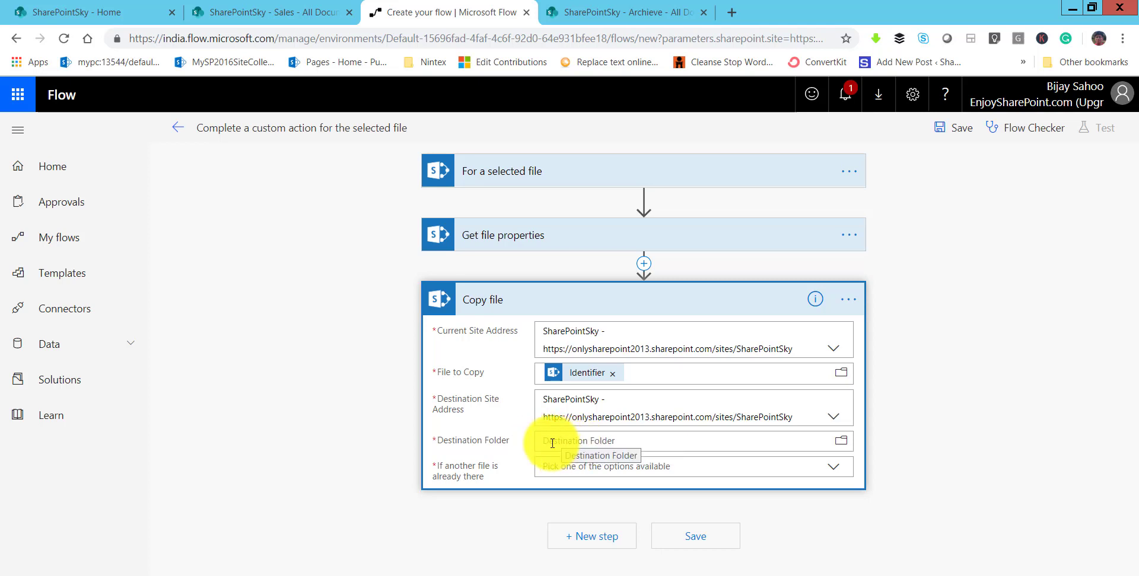
pyautogui.click(591, 446)
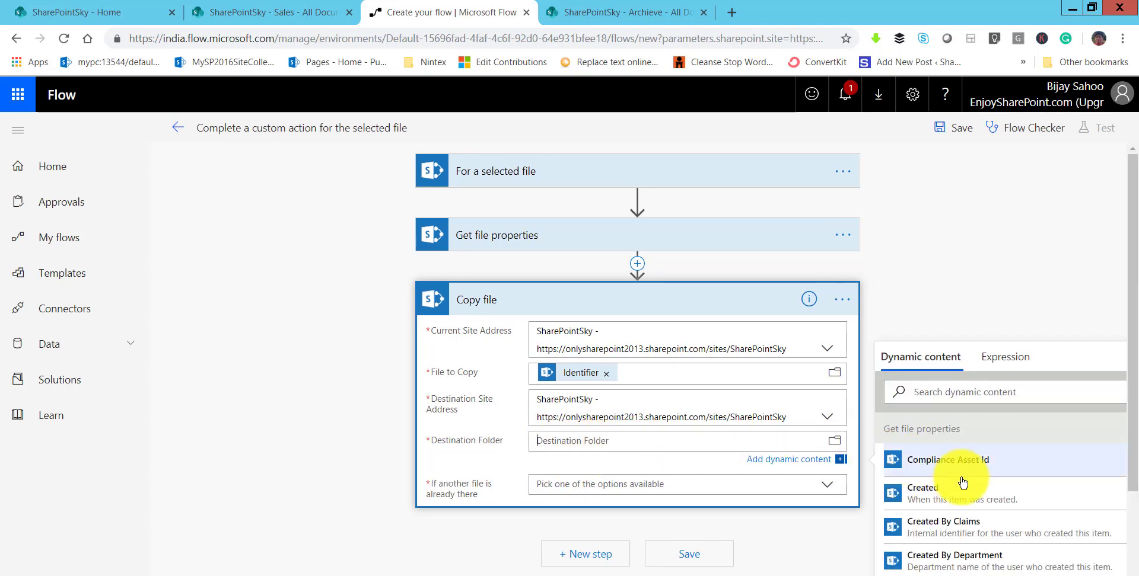
pyautogui.scroll(-3, 962, 481)
pyautogui.scroll(-2, 962, 483)
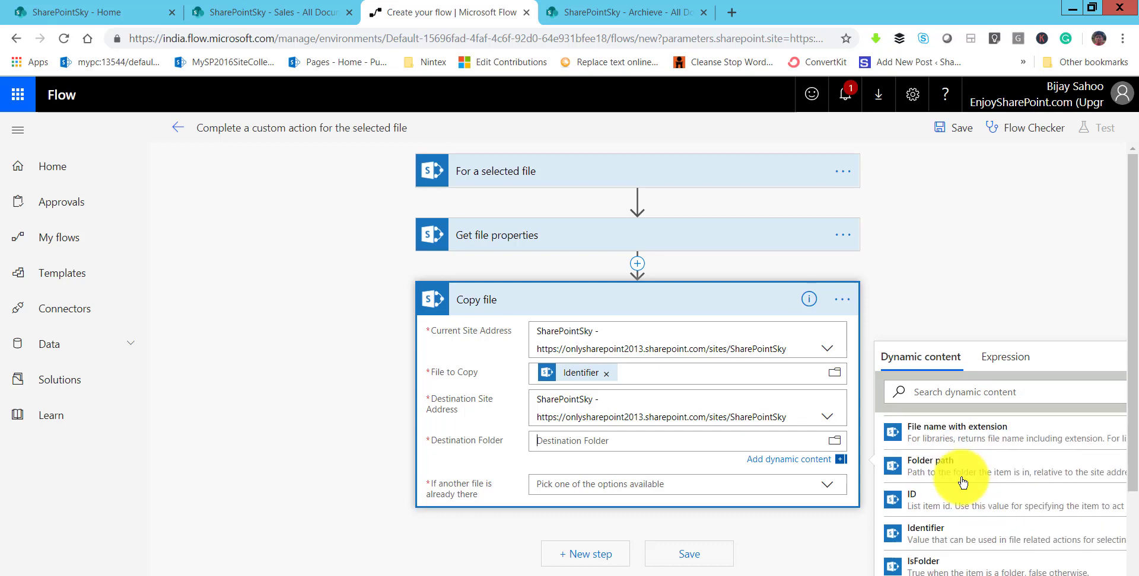
pyautogui.click(837, 446)
pyautogui.click(837, 444)
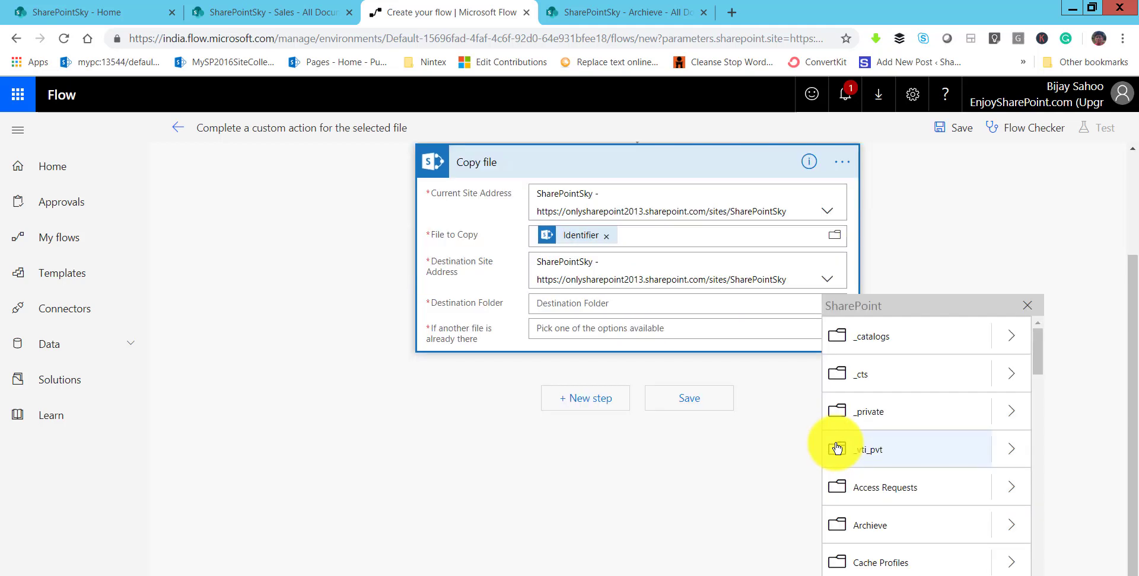
pyautogui.scroll(-4, 852, 421)
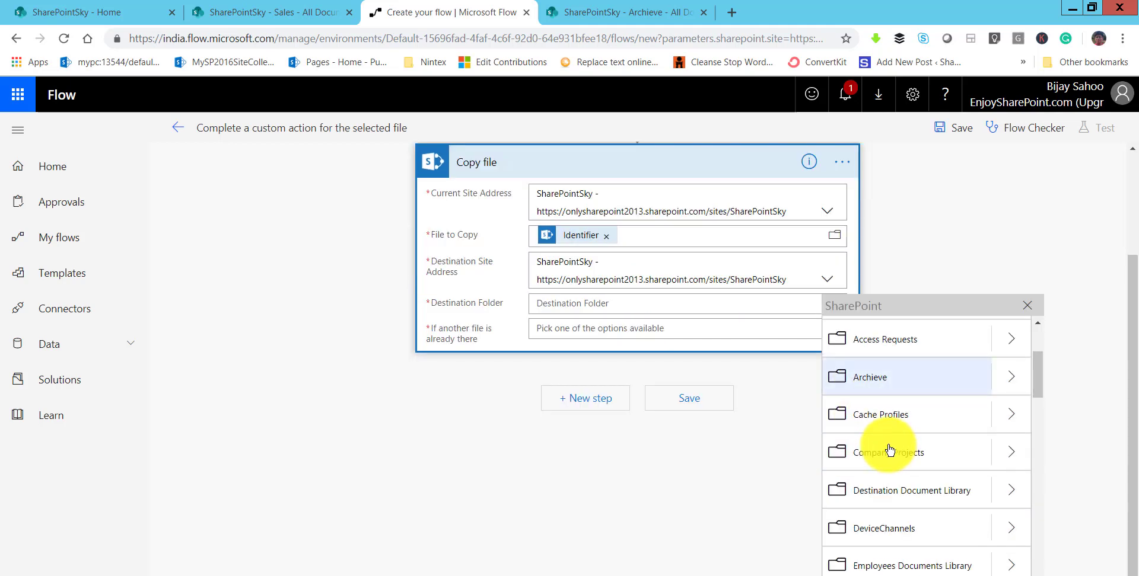
pyautogui.click(874, 379)
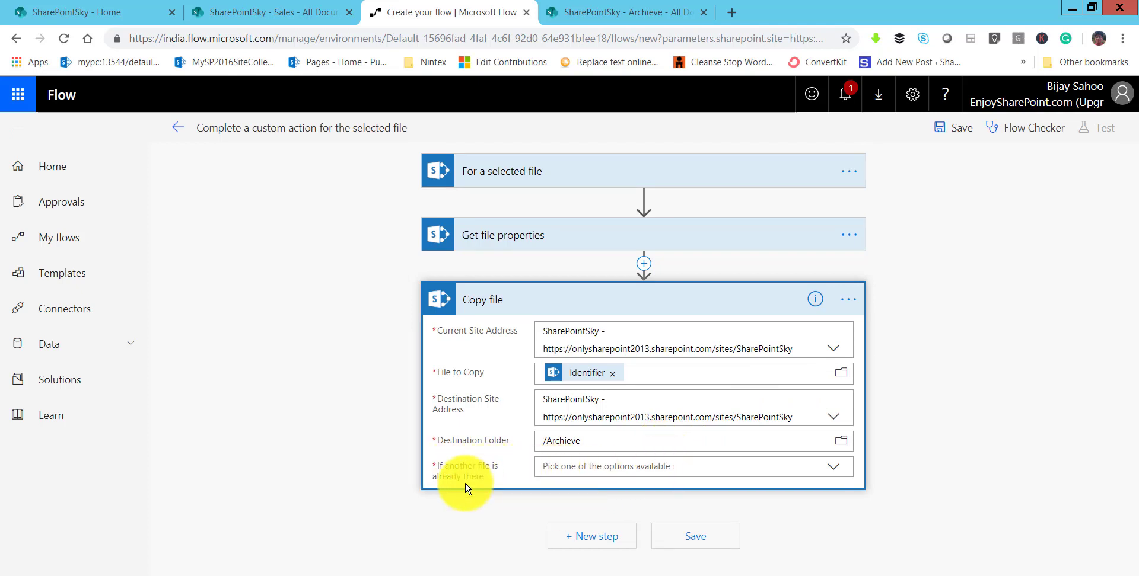
# Choose Replace for when another file is already there, and save the flow.
pyautogui.click(582, 472)
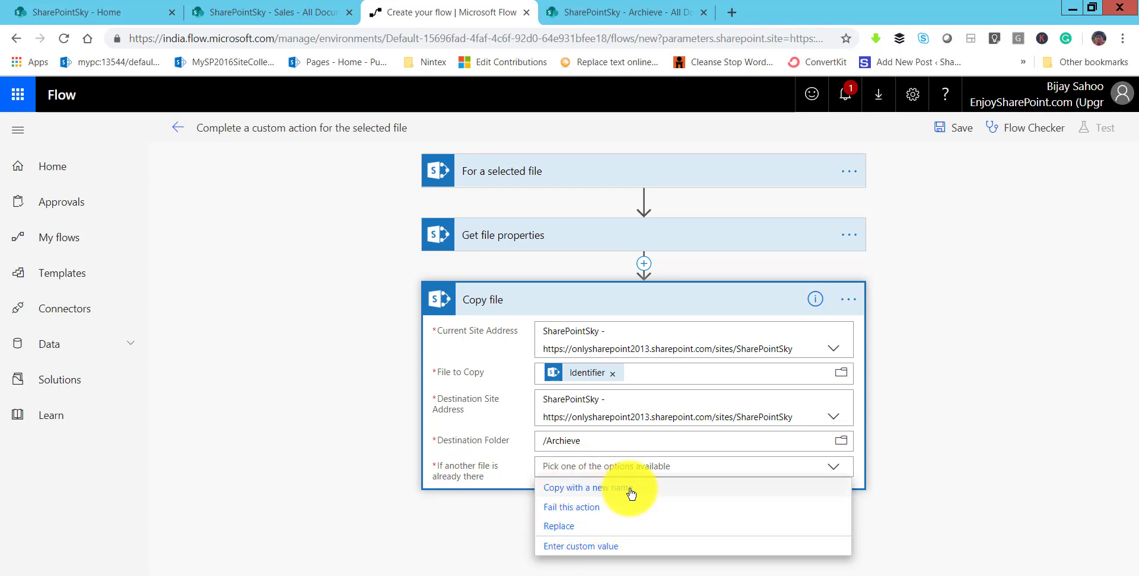
pyautogui.click(565, 535)
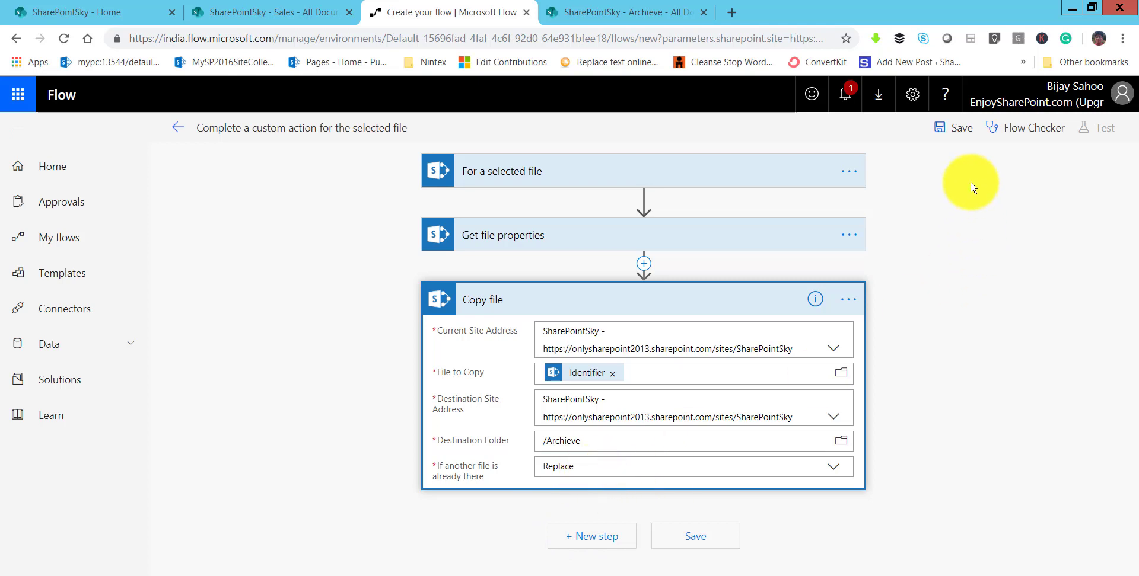
pyautogui.click(954, 128)
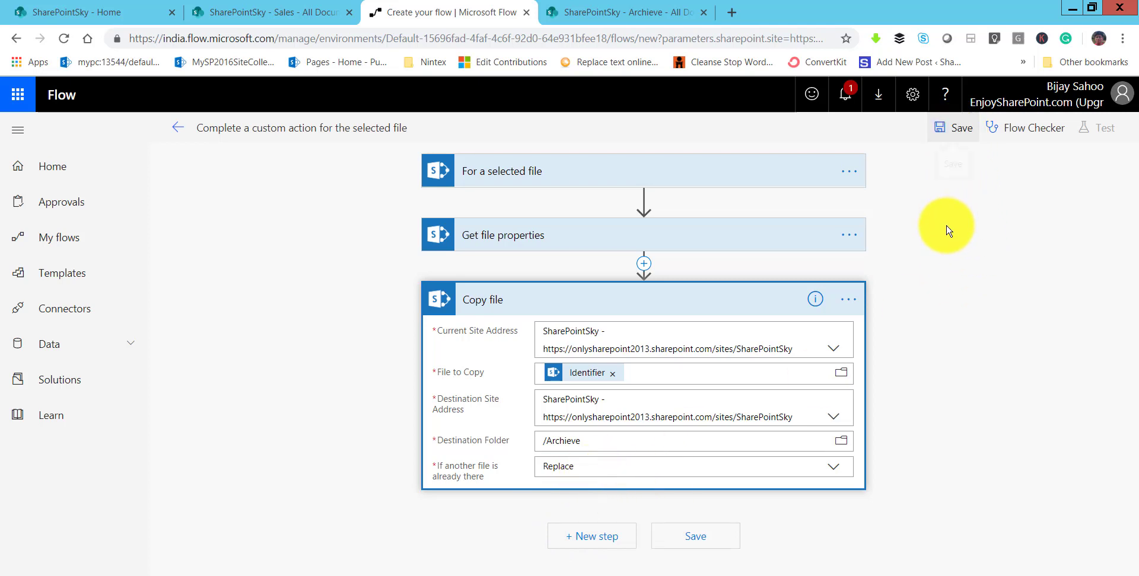
# Rename the flow "Copy File To Archive", save it, and leave the editor for the flow's details page.
pyautogui.click(370, 127)
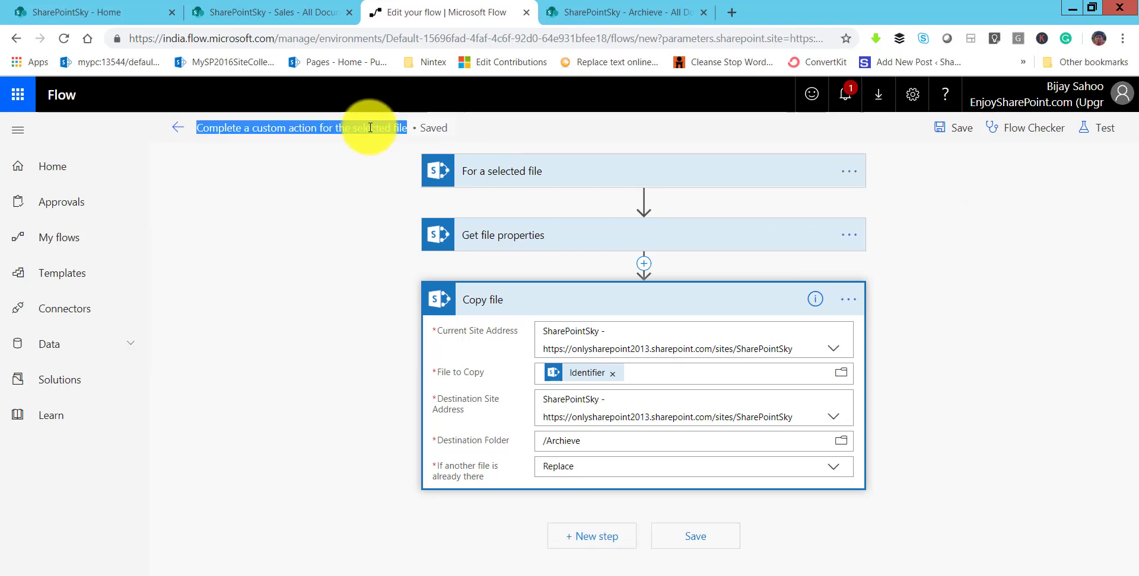
pyautogui.write('Copy File To Archive')
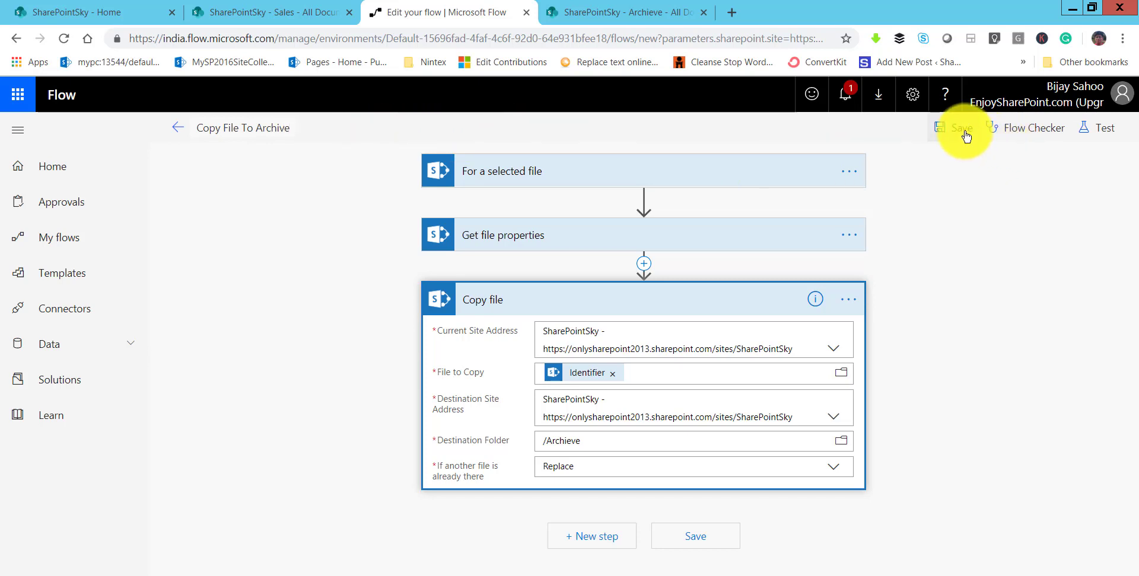
pyautogui.click(956, 128)
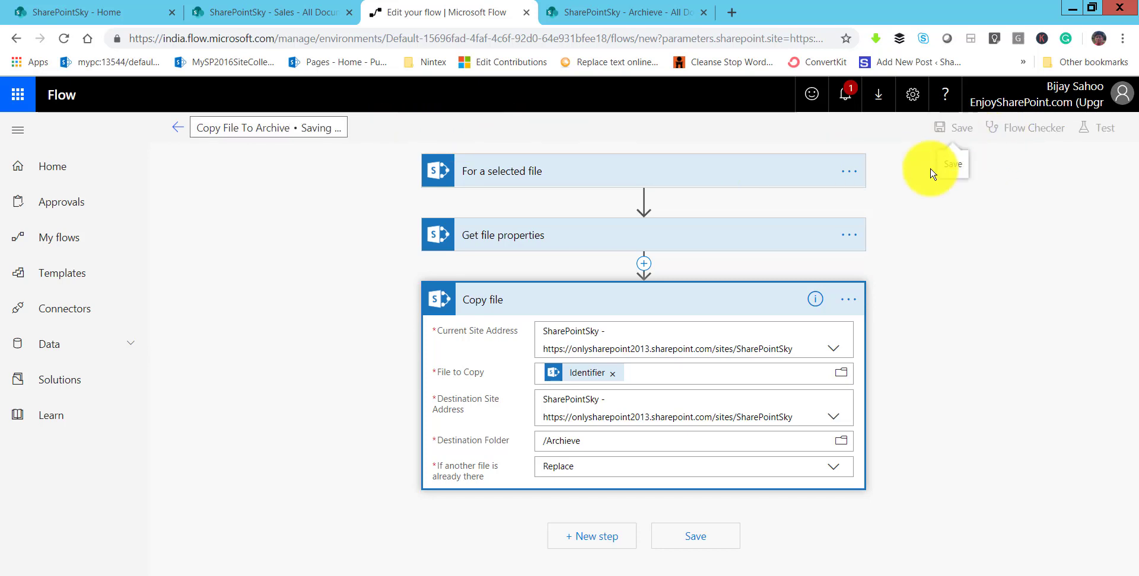
pyautogui.click(177, 128)
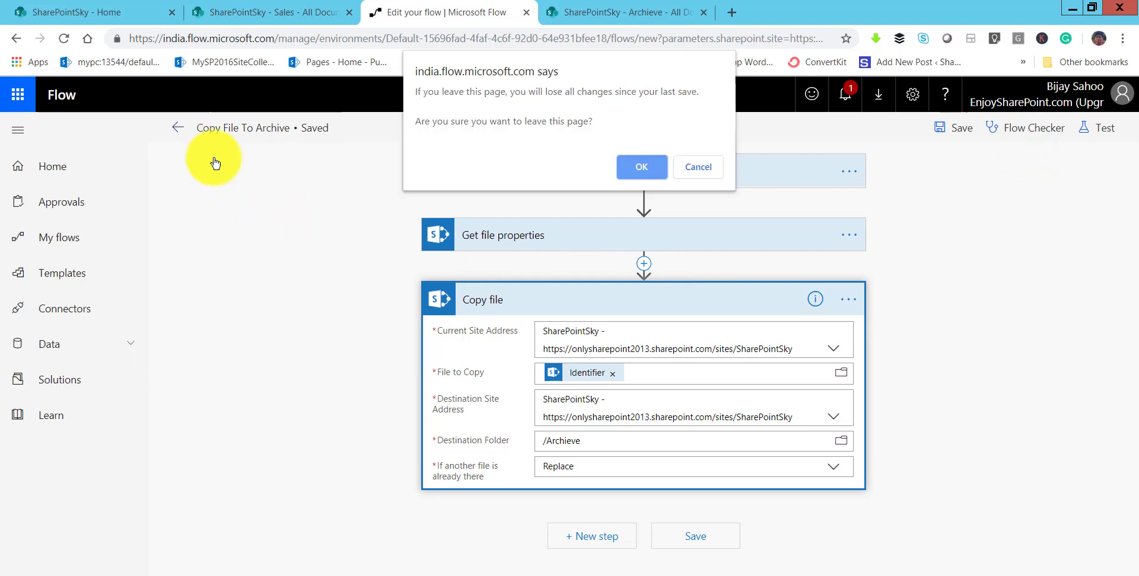
pyautogui.click(642, 169)
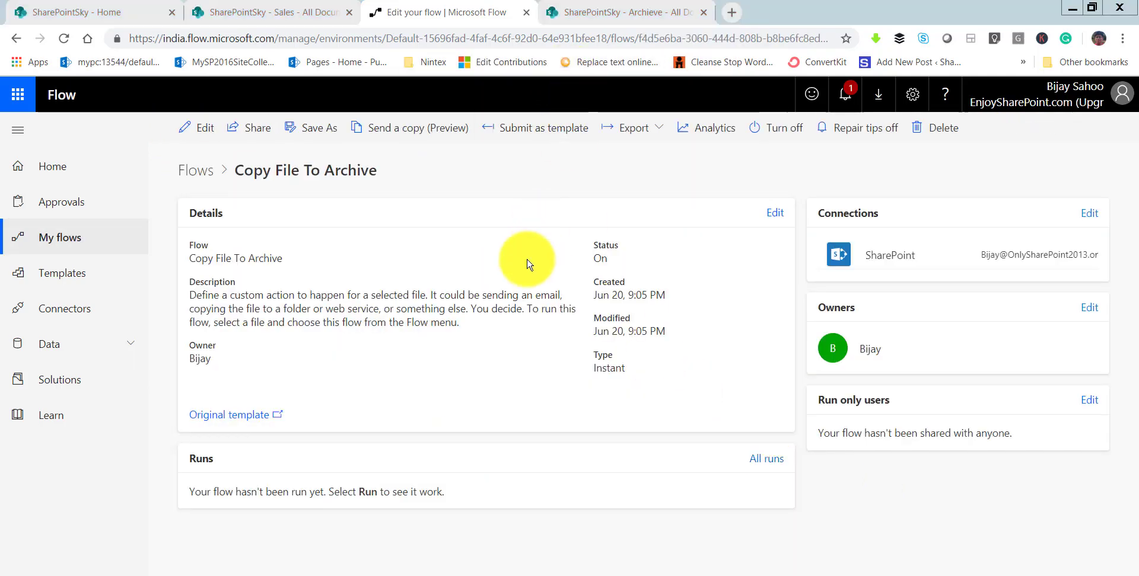
# Return to the Sales library and upload the TimeOut Excel file from the Desktop.
pyautogui.click(312, 17)
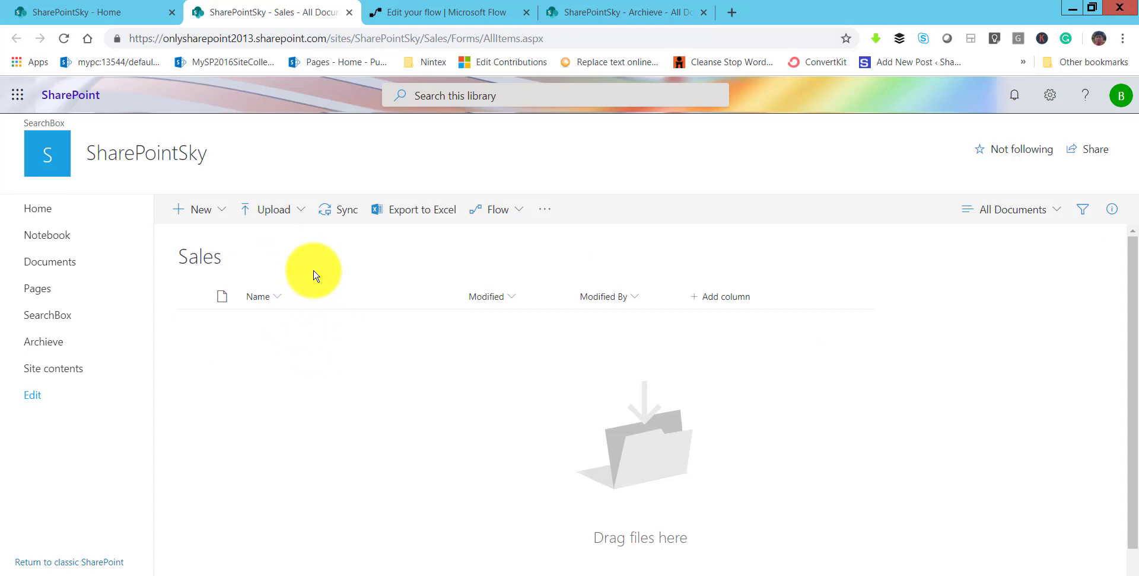
pyautogui.click(273, 211)
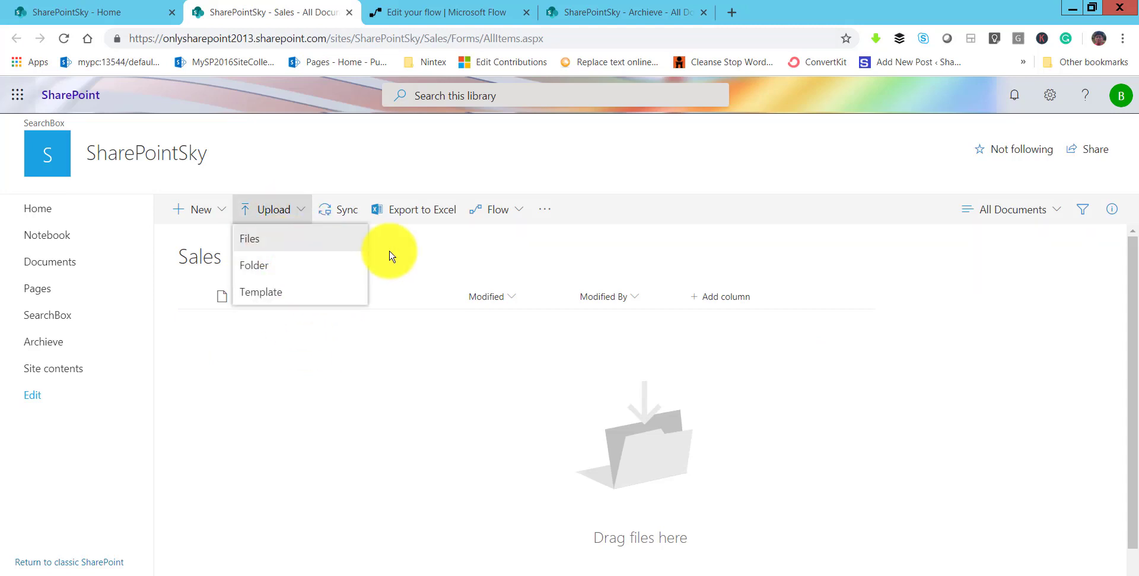
pyautogui.click(353, 243)
pyautogui.click(181, 105)
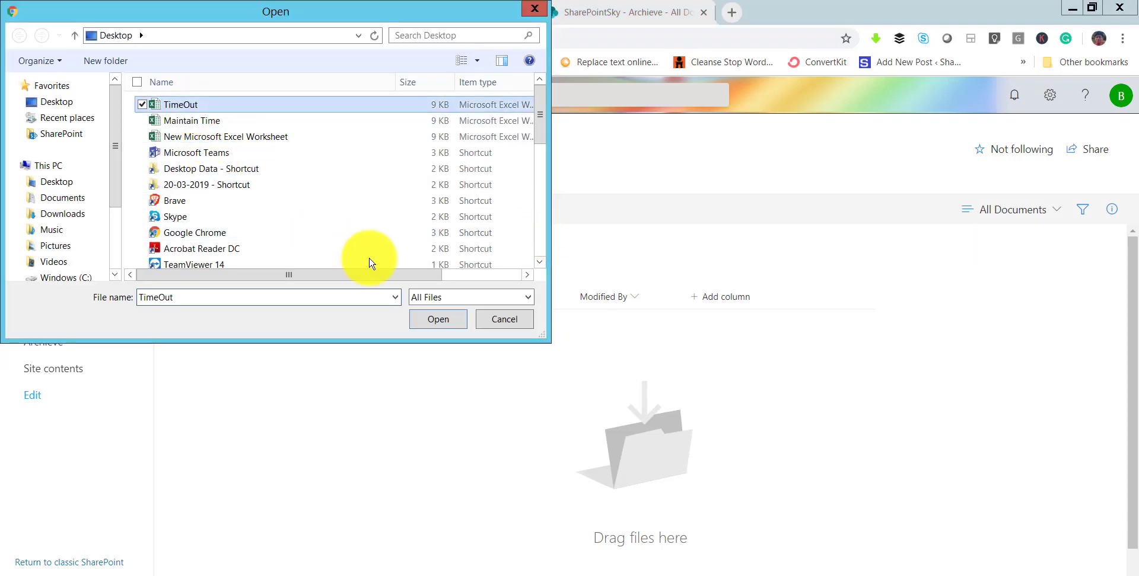
pyautogui.click(438, 320)
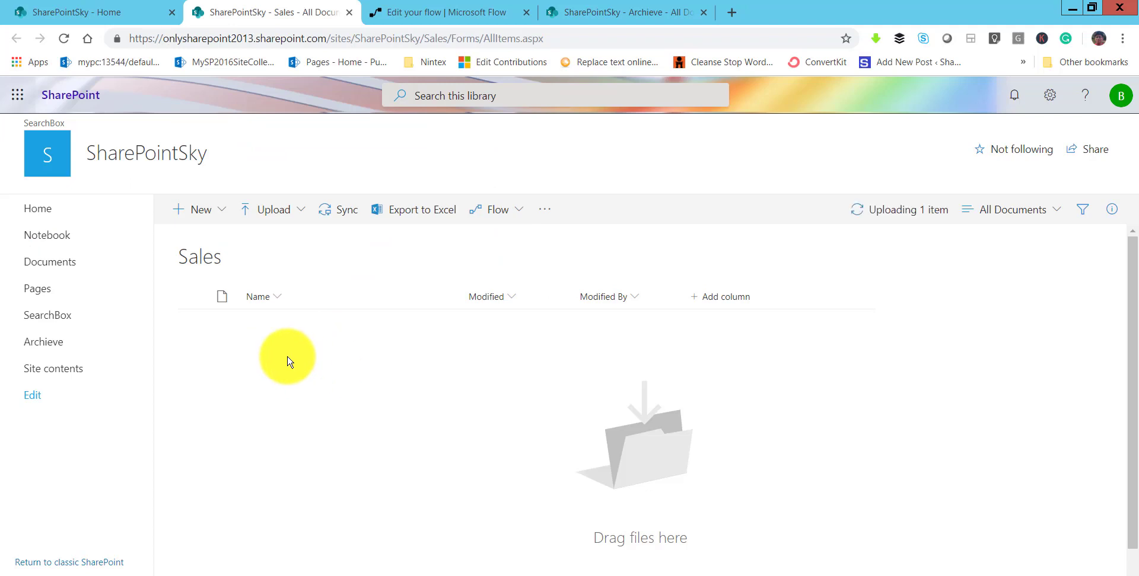
# Upload the Maintain Time Excel file from the Desktop to the Sales library and reload the library page.
pyautogui.click(285, 234)
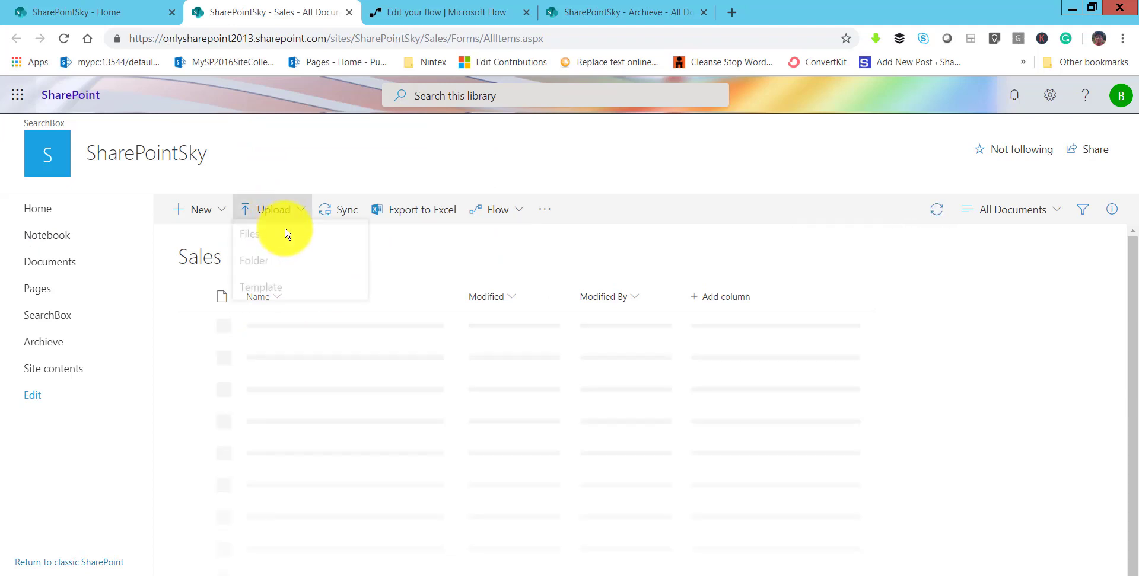
pyautogui.click(282, 243)
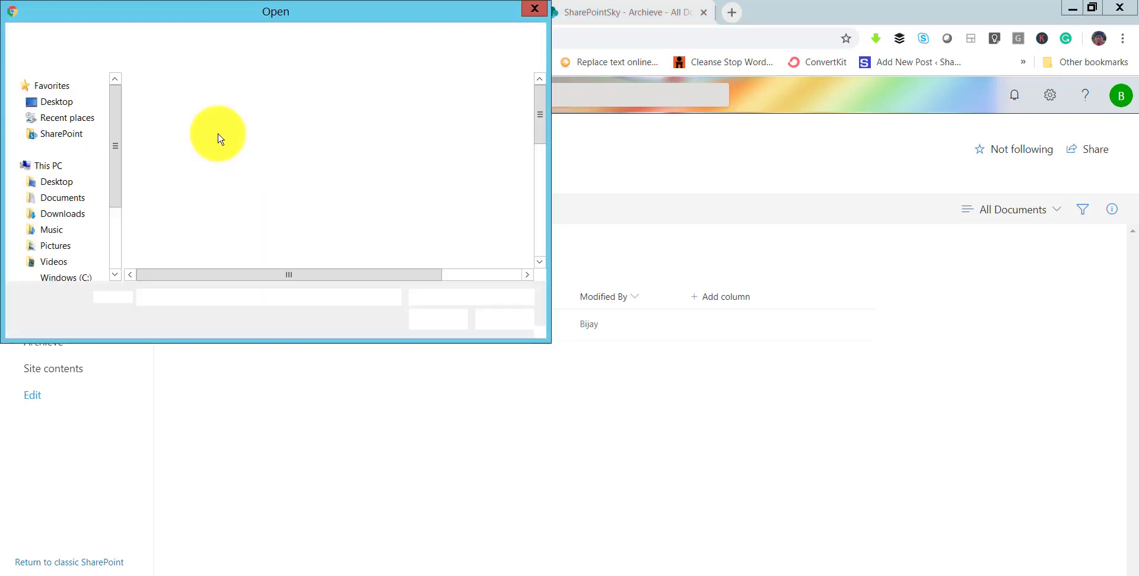
pyautogui.click(184, 120)
pyautogui.click(438, 319)
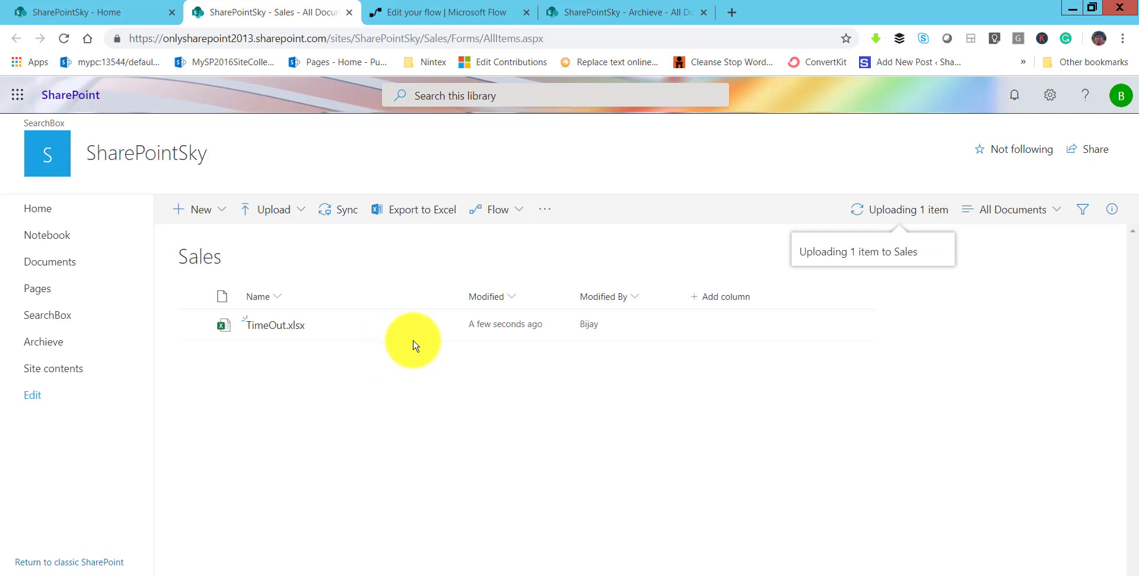
pyautogui.click(469, 39)
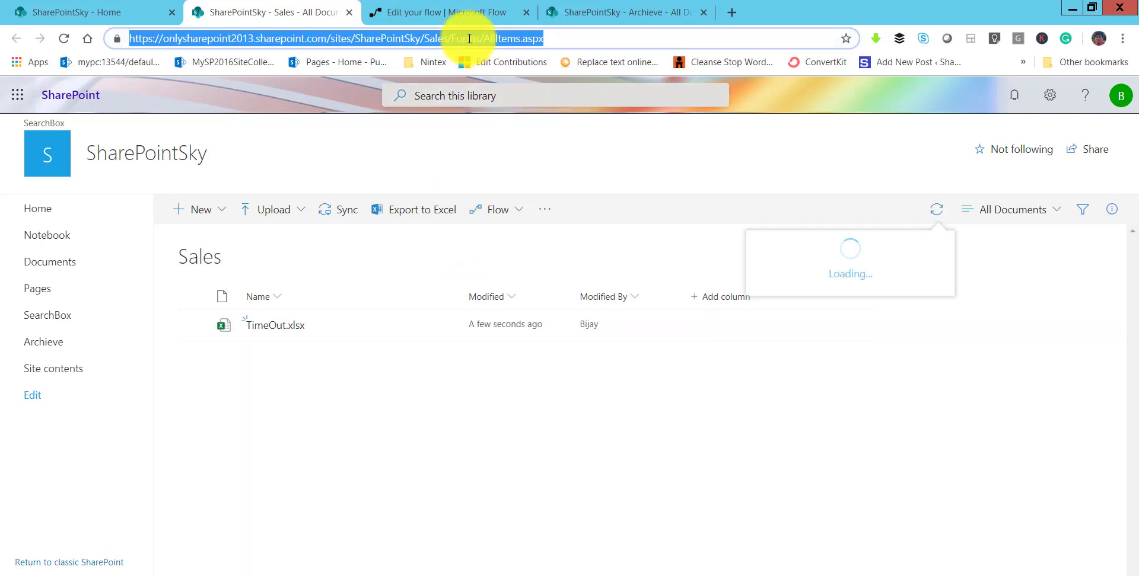
pyautogui.press('Return')
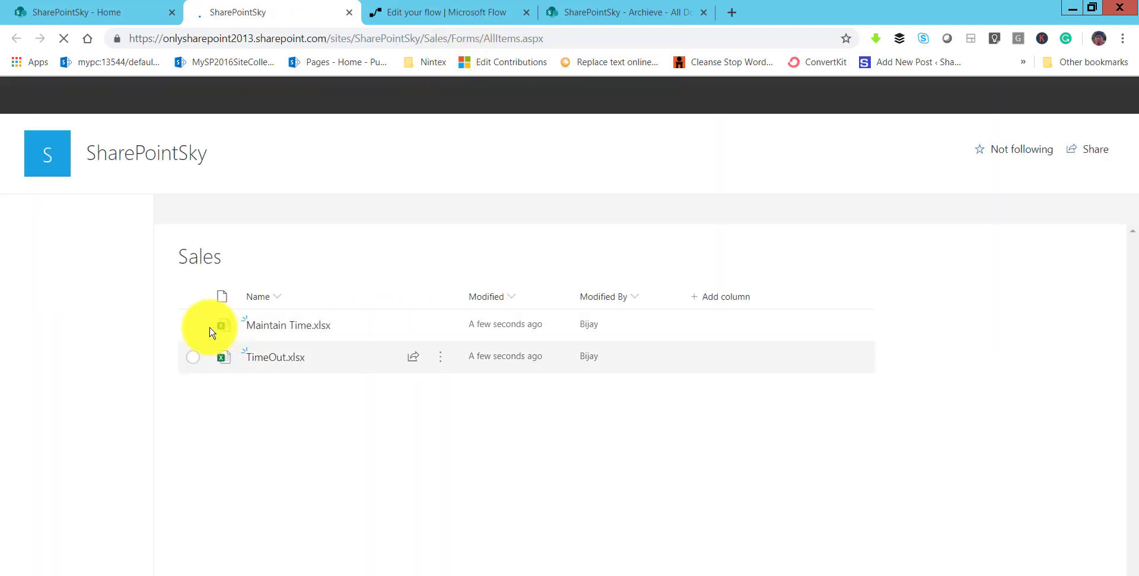
pyautogui.click(191, 327)
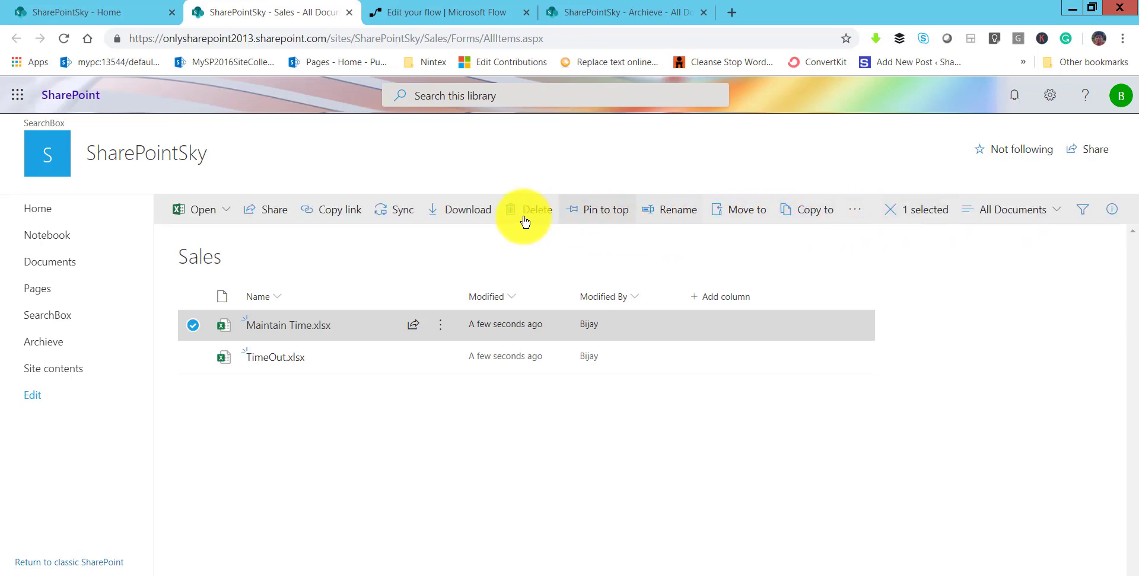
pyautogui.click(861, 218)
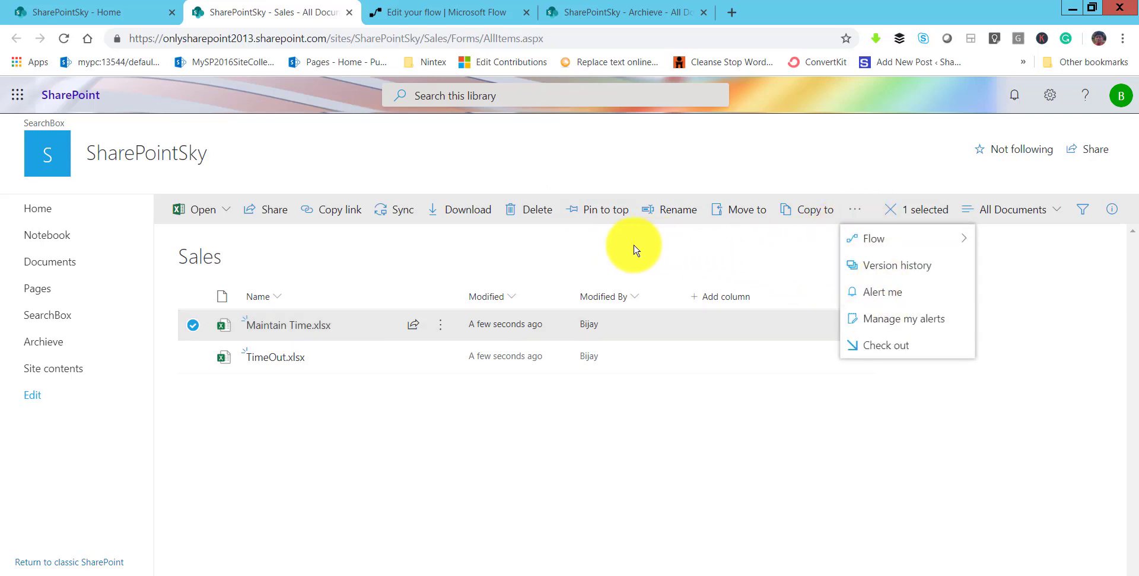
pyautogui.click(411, 276)
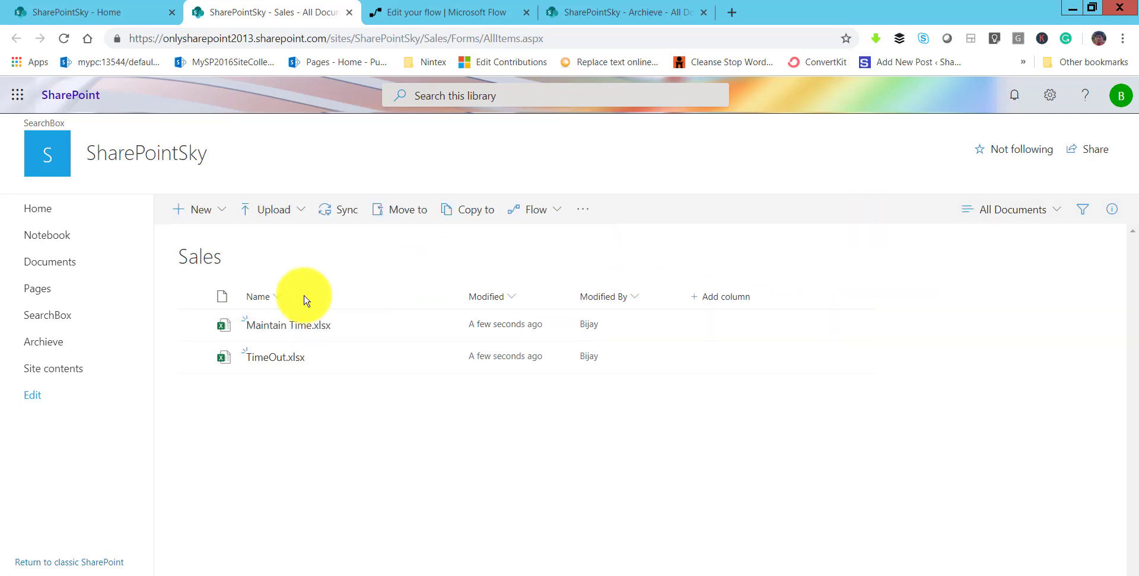
# Run the Copy File To Archive flow on Maintain Time.xlsx in the Sales library and close the run pane.
pyautogui.click(219, 326)
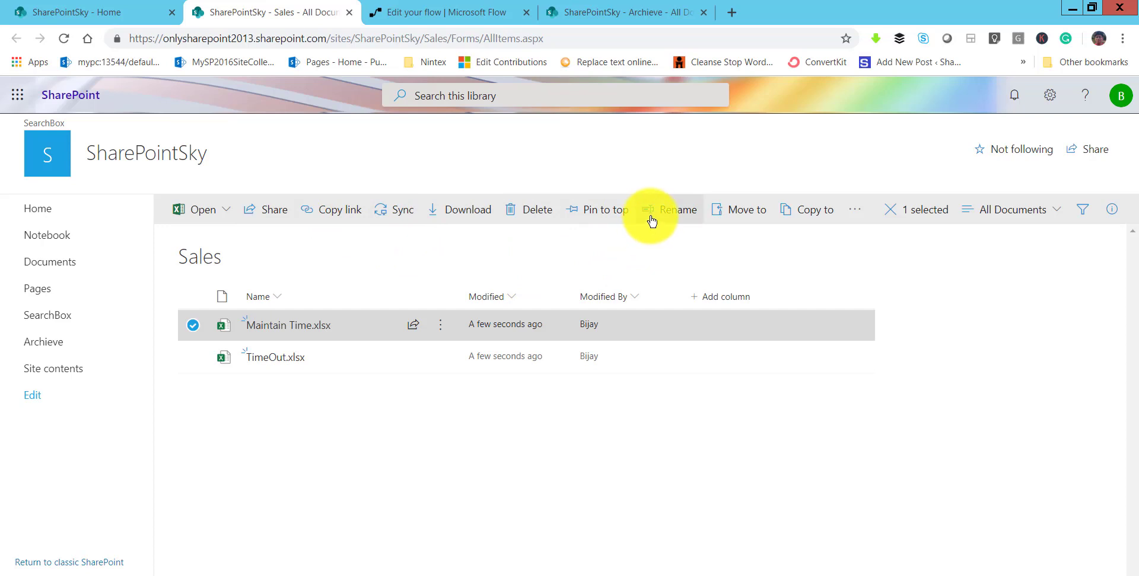
pyautogui.click(857, 214)
pyautogui.moveTo(961, 240)
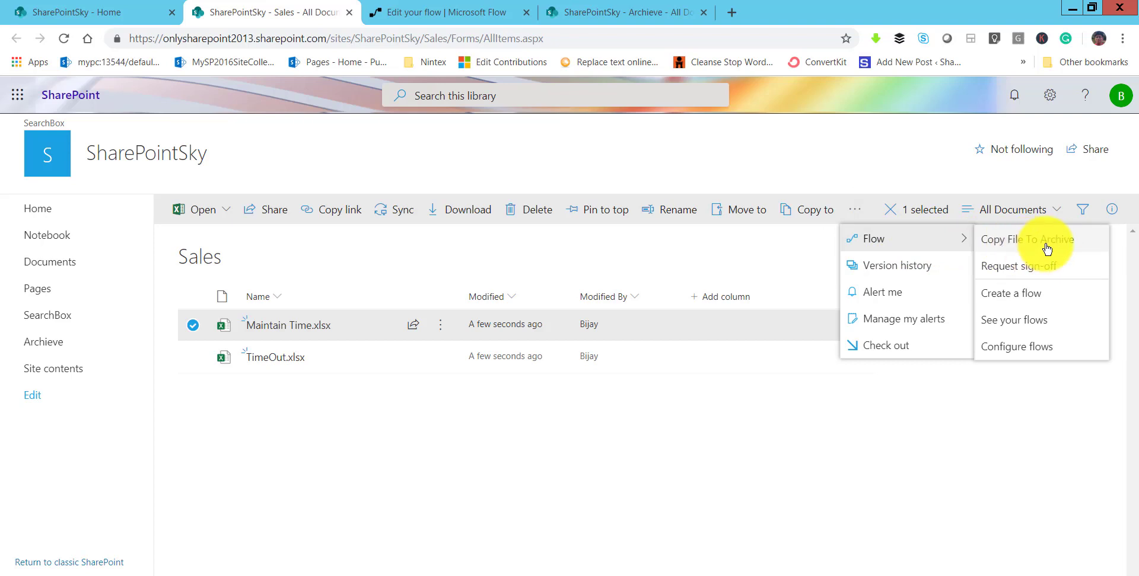
pyautogui.click(1048, 249)
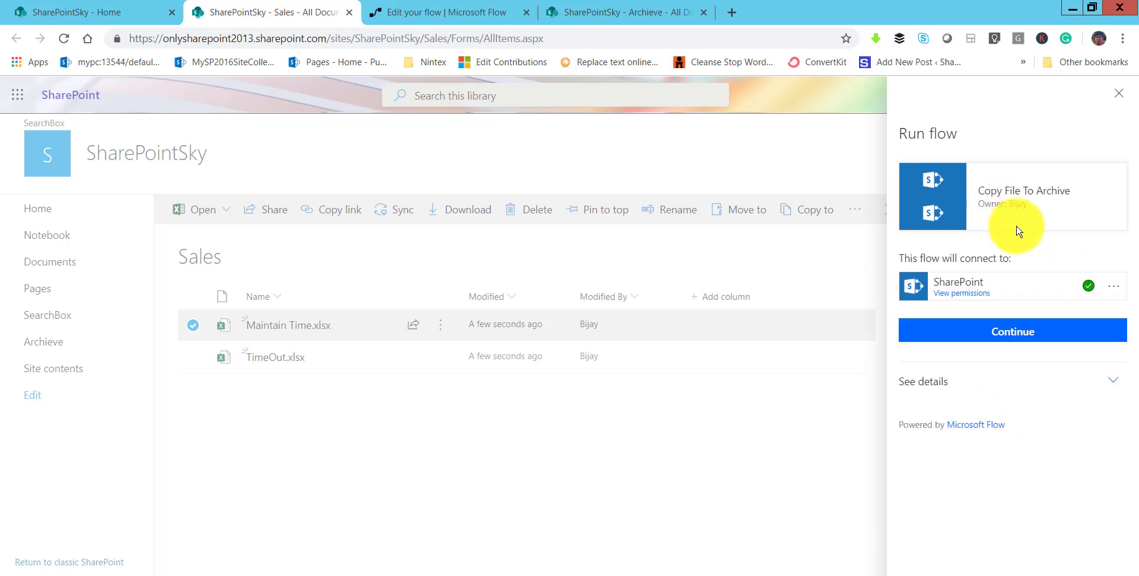
pyautogui.click(1012, 337)
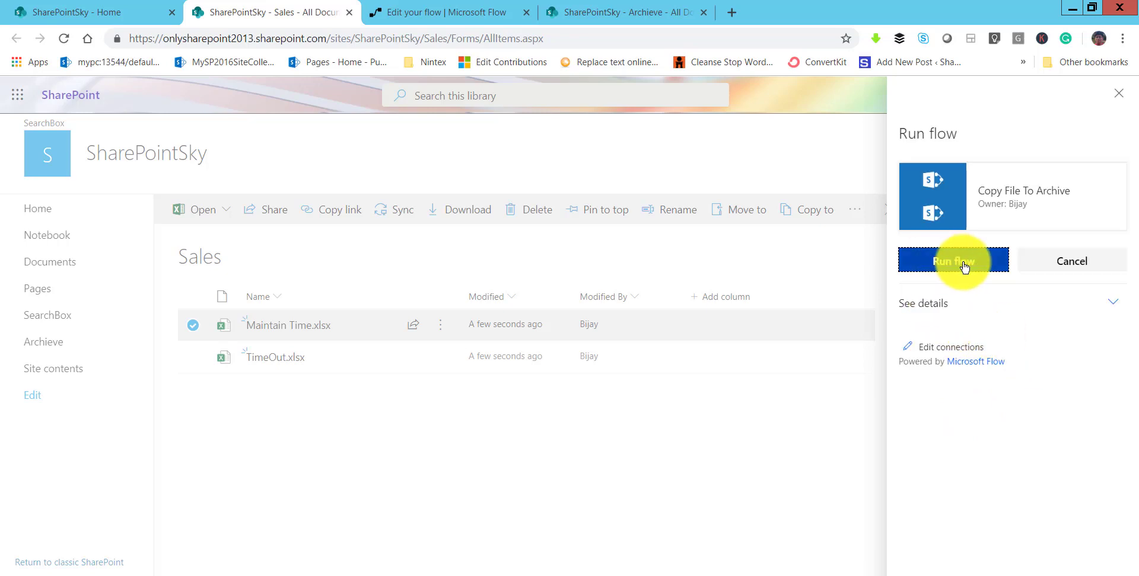
pyautogui.click(949, 264)
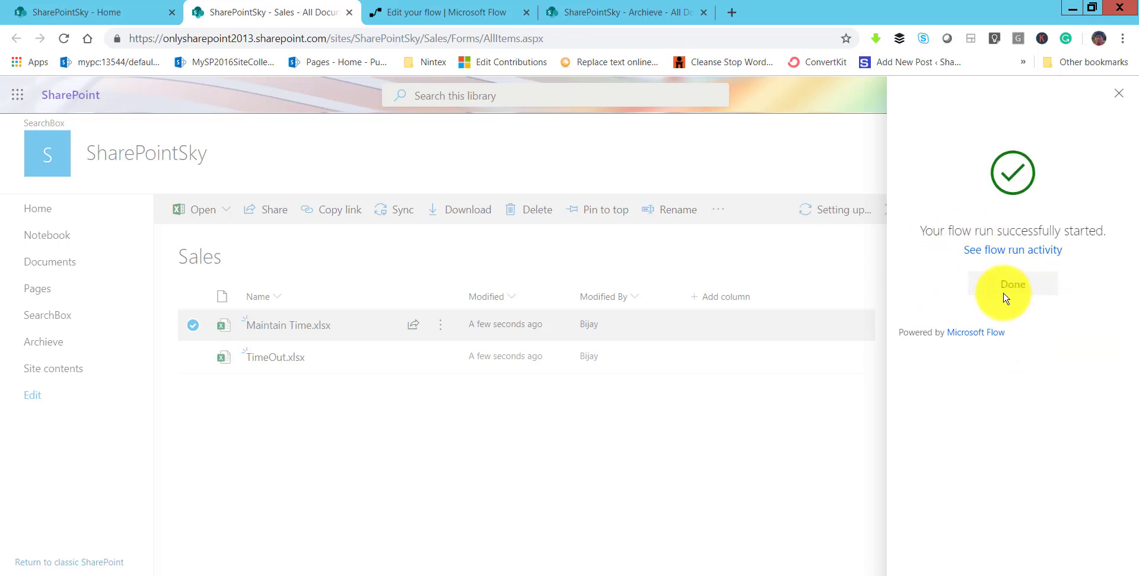
pyautogui.click(1010, 287)
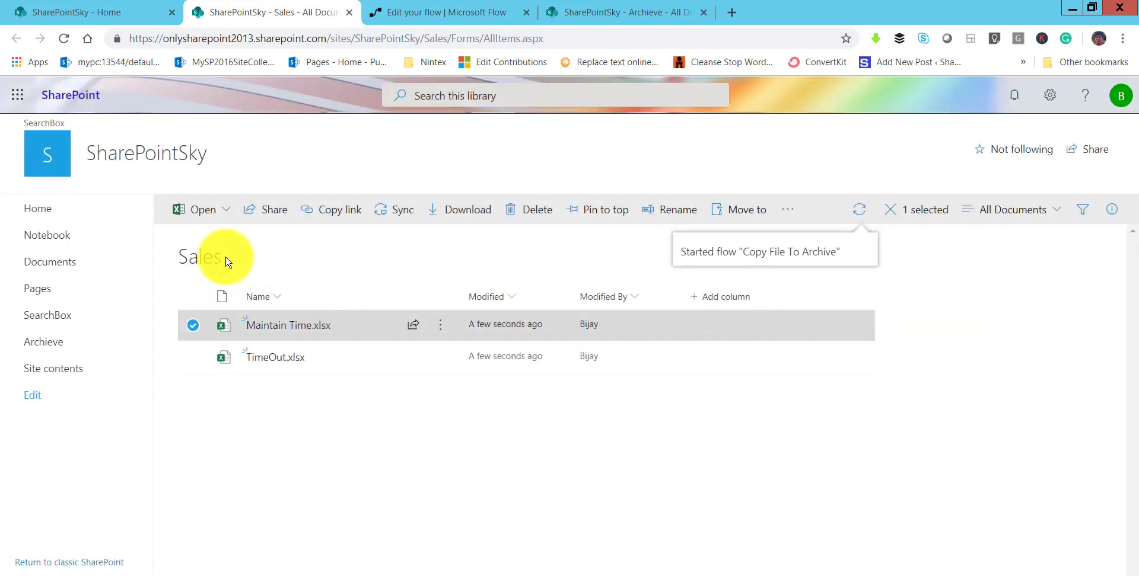
# Switch to the Archieve library and reload it to check for the copied file.
pyautogui.click(593, 18)
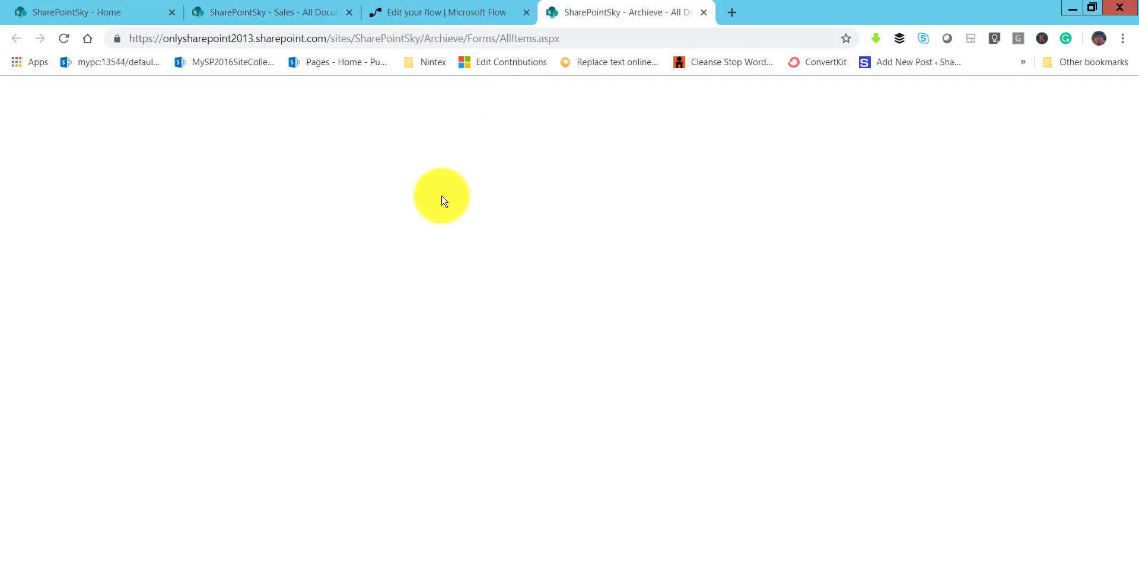
pyautogui.click(571, 36)
pyautogui.click(577, 37)
pyautogui.press('Return')
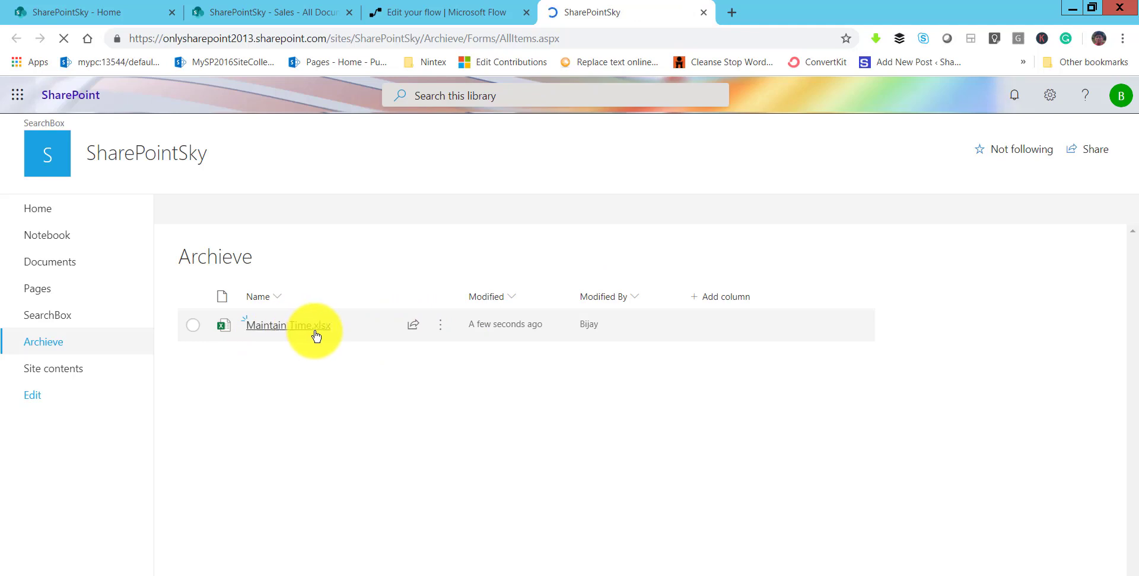
# Reload the Copy File To Archive flow's details page and open its latest run.
pyautogui.click(409, 12)
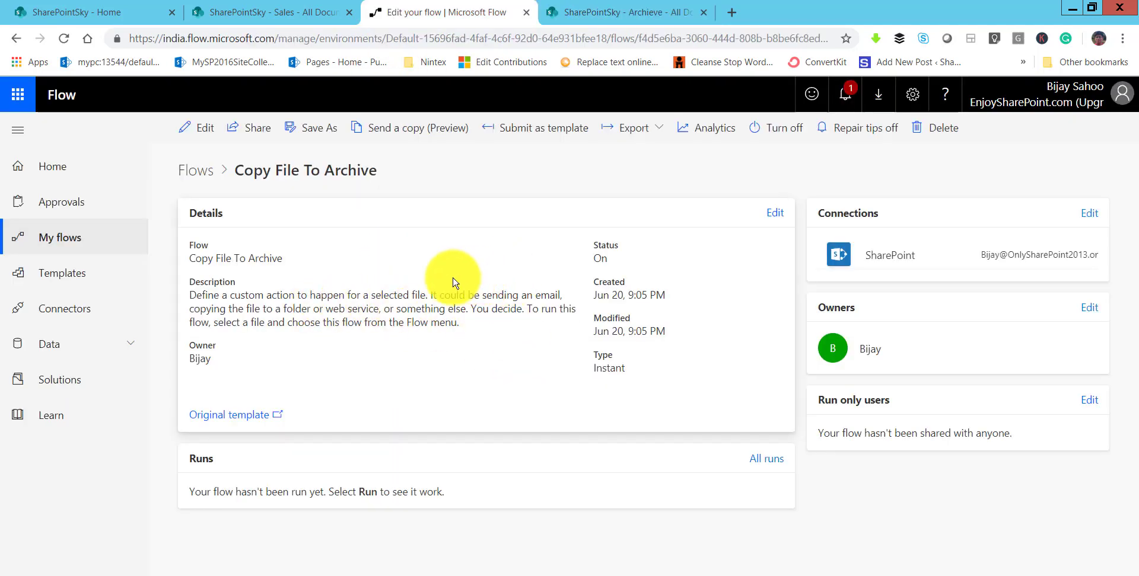
pyautogui.click(394, 41)
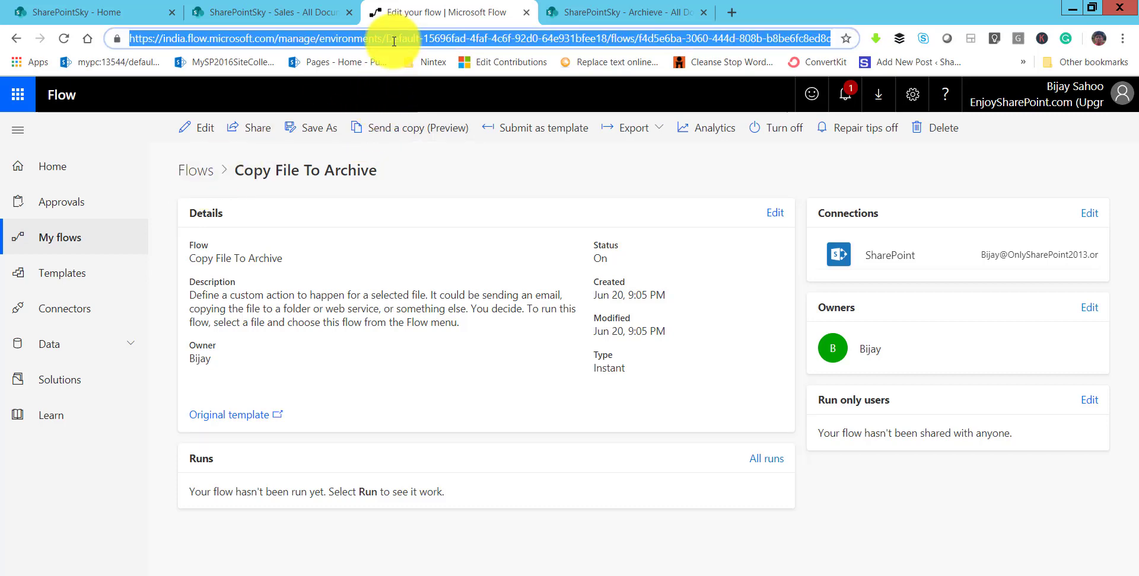
pyautogui.press('Return')
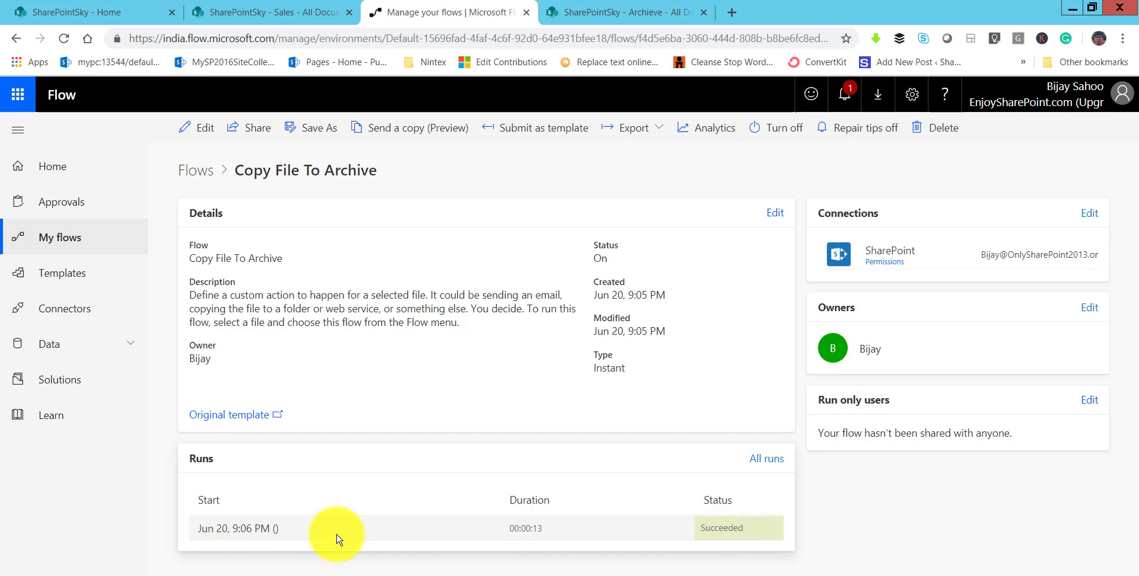
pyautogui.click(294, 524)
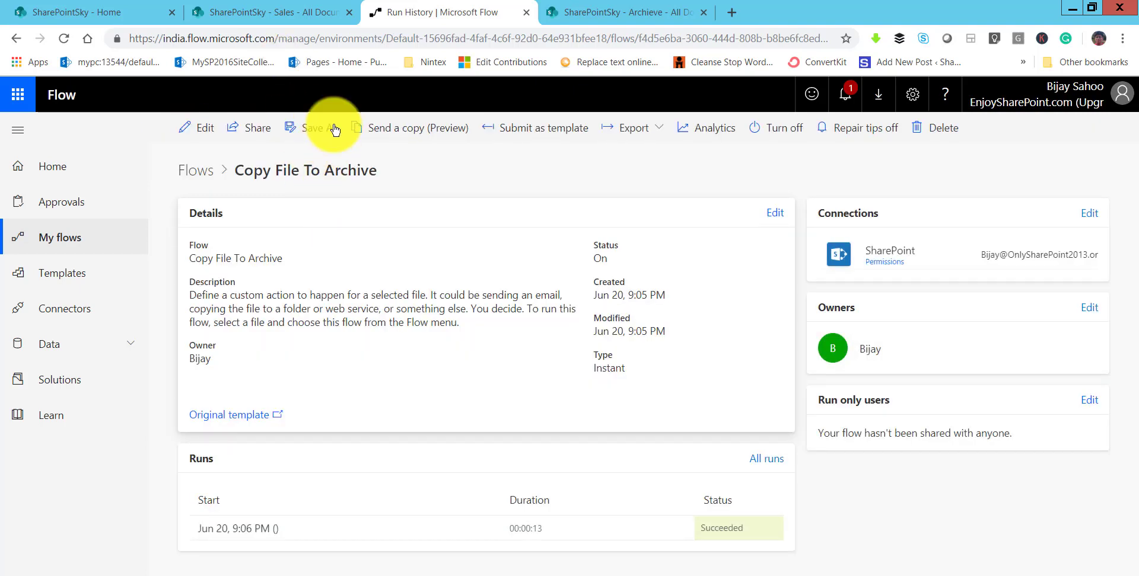
# From the Sales library with no file selected, create a flow from the template "Complete a custom action for the selected file".
pyautogui.click(305, 13)
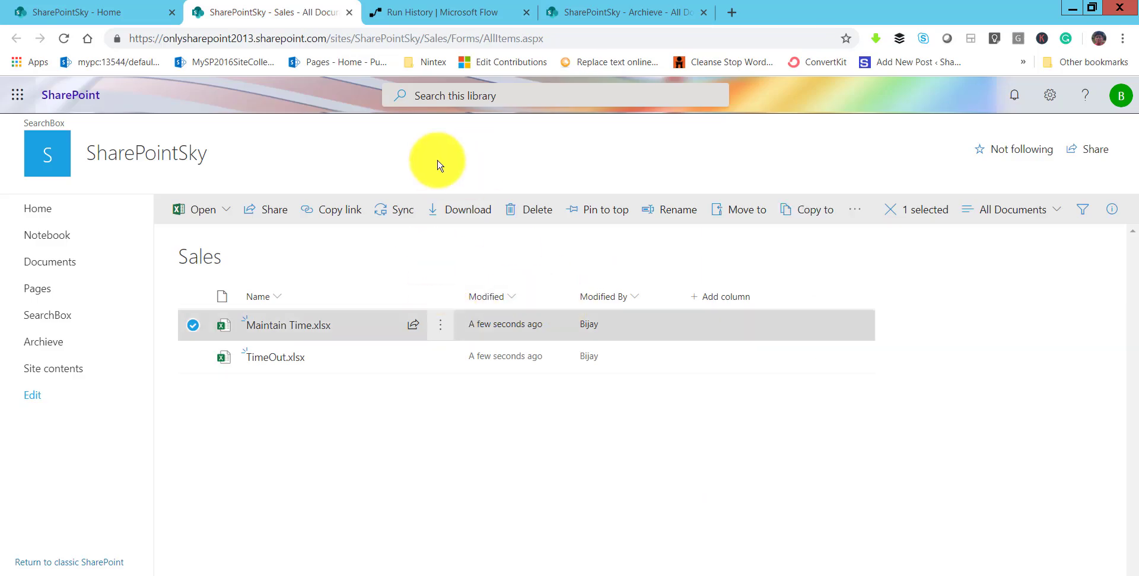
pyautogui.click(194, 326)
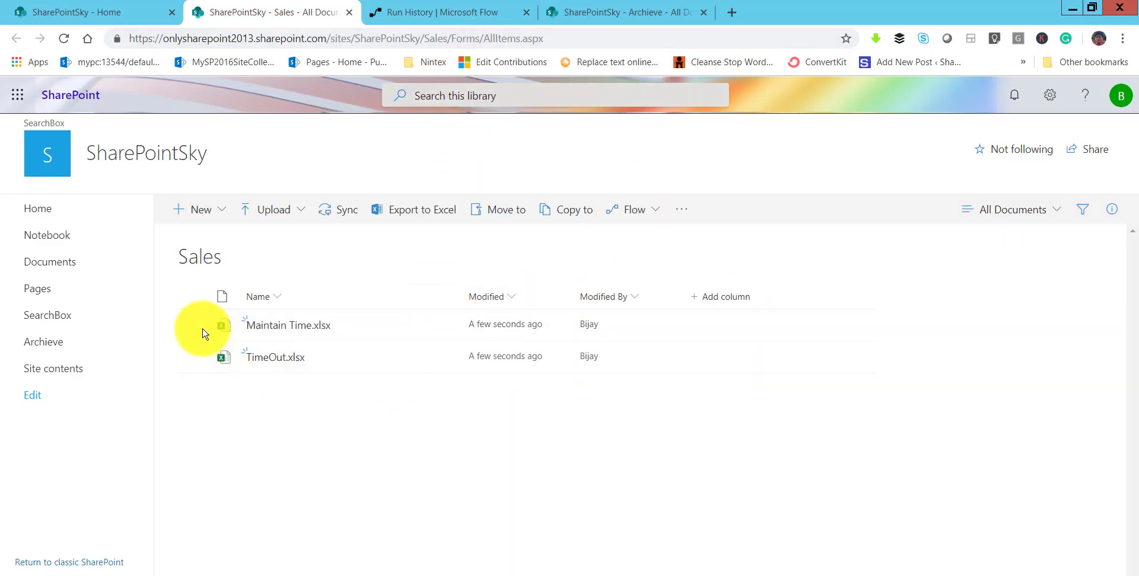
pyautogui.click(509, 211)
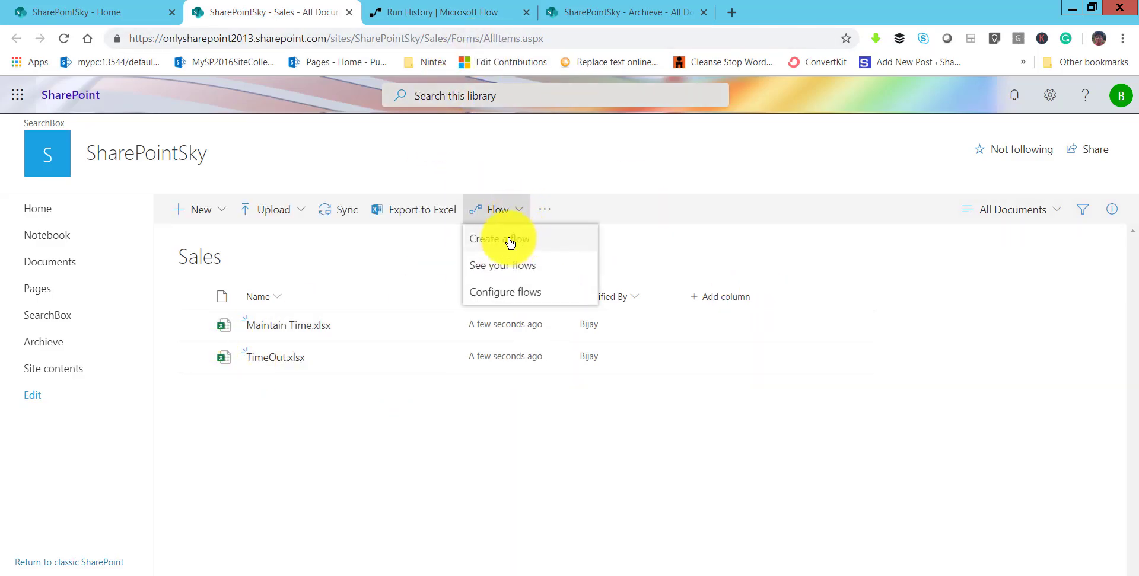
pyautogui.click(518, 248)
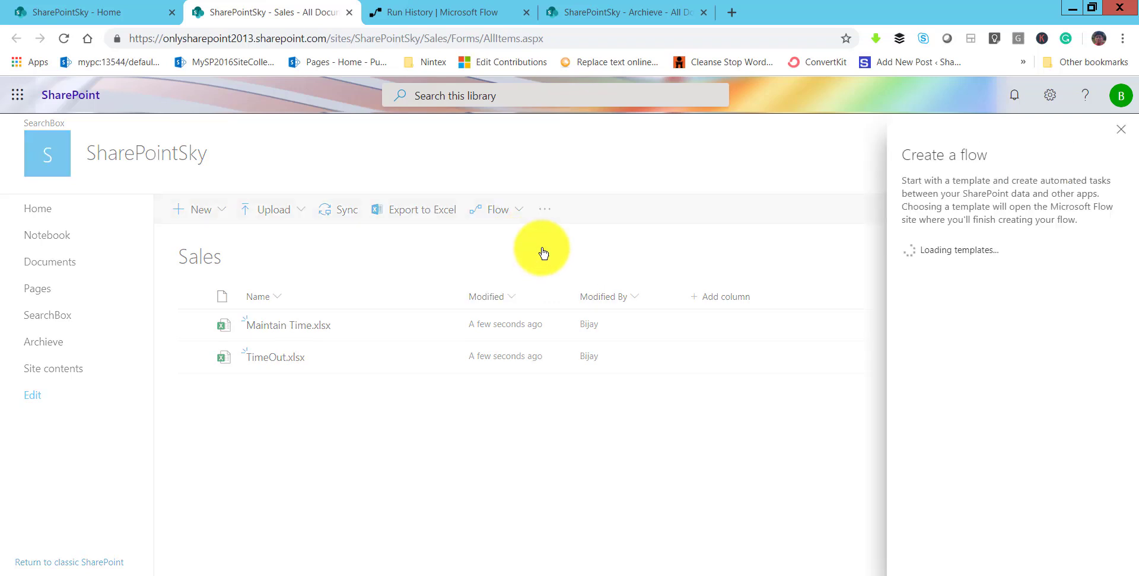
pyautogui.scroll(-1, 997, 481)
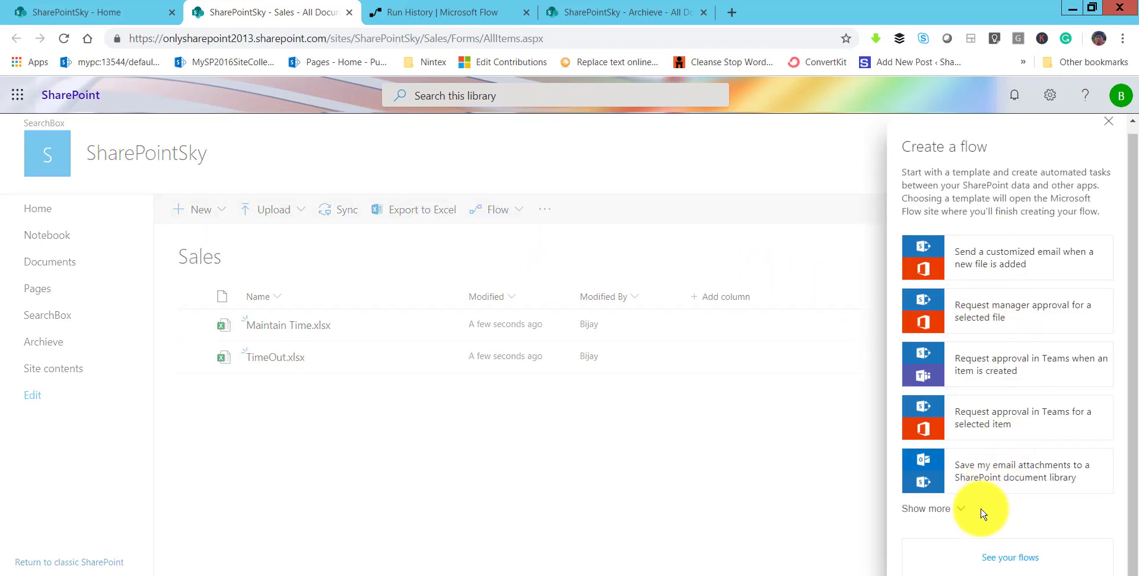
pyautogui.click(964, 510)
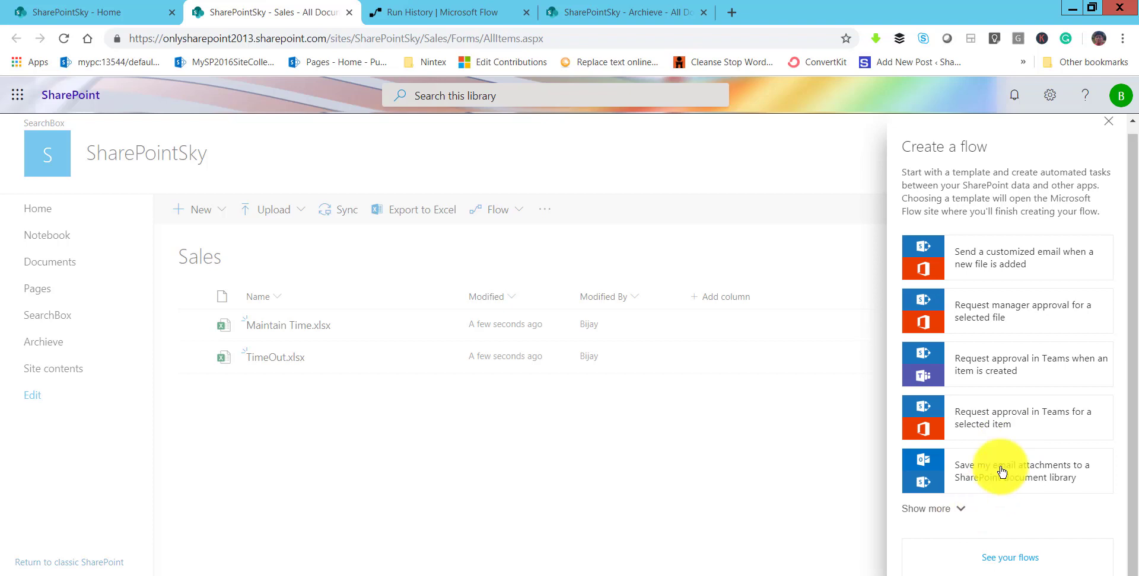
pyautogui.scroll(-10, 1018, 435)
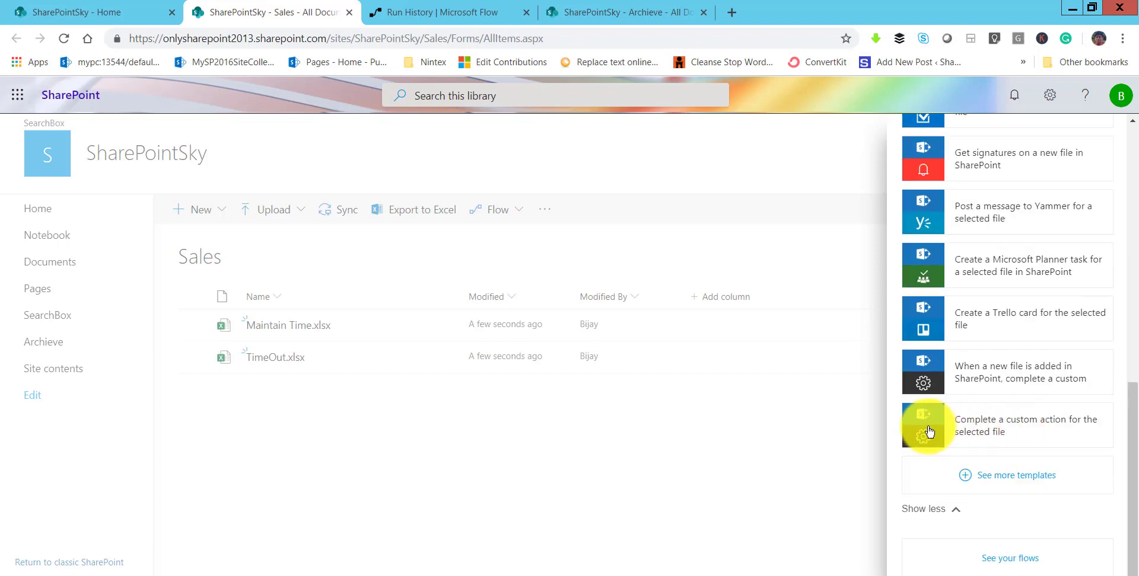
pyautogui.click(1001, 434)
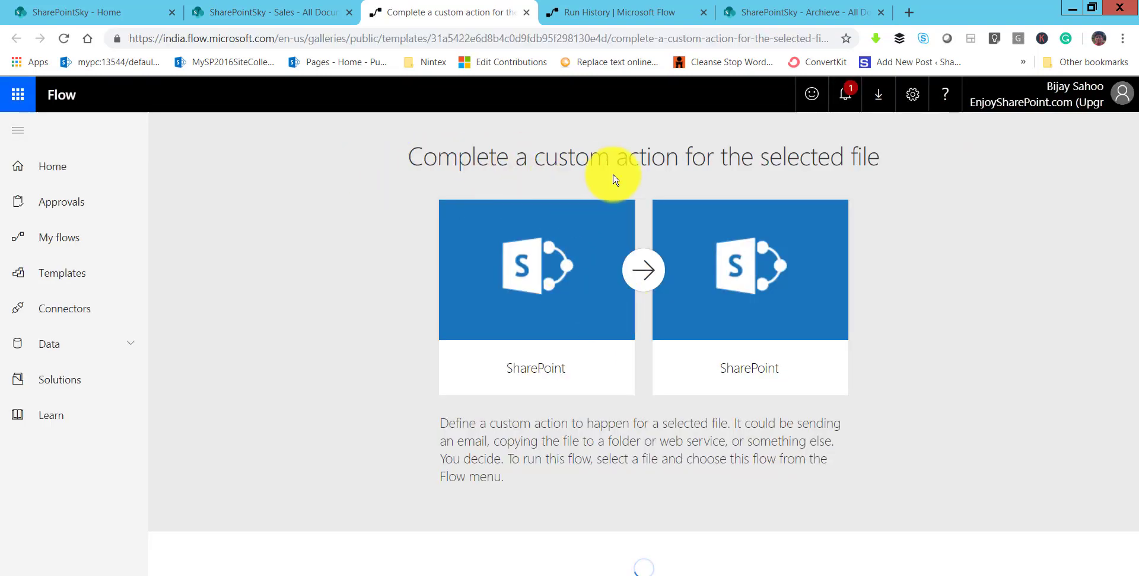
# Continue with the selected-file template and add a SharePoint Move file action after Get file properties.
pyautogui.scroll(-1, 669, 391)
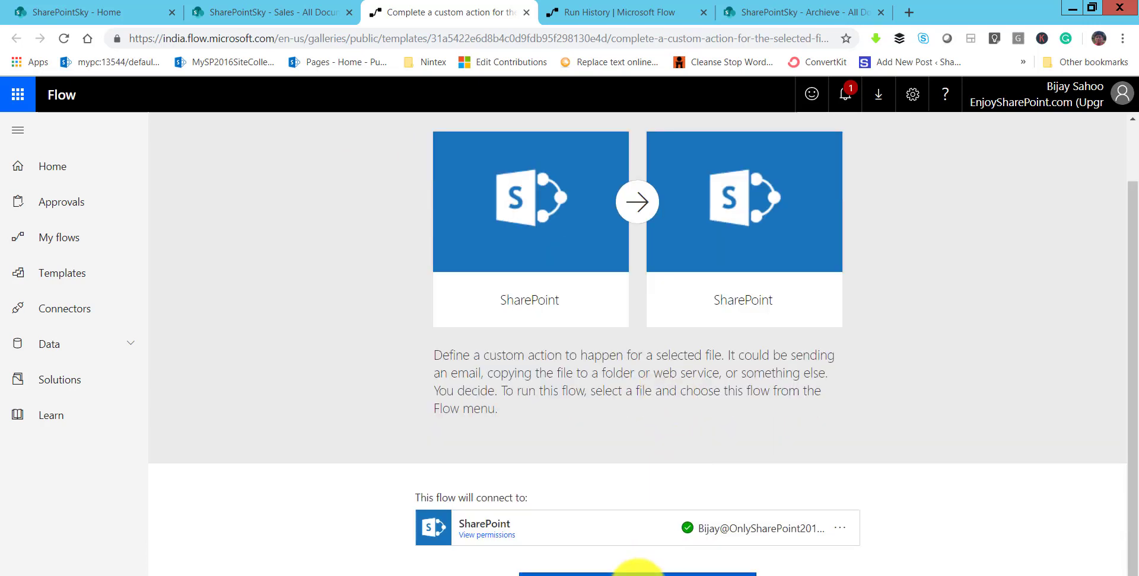
pyautogui.click(683, 572)
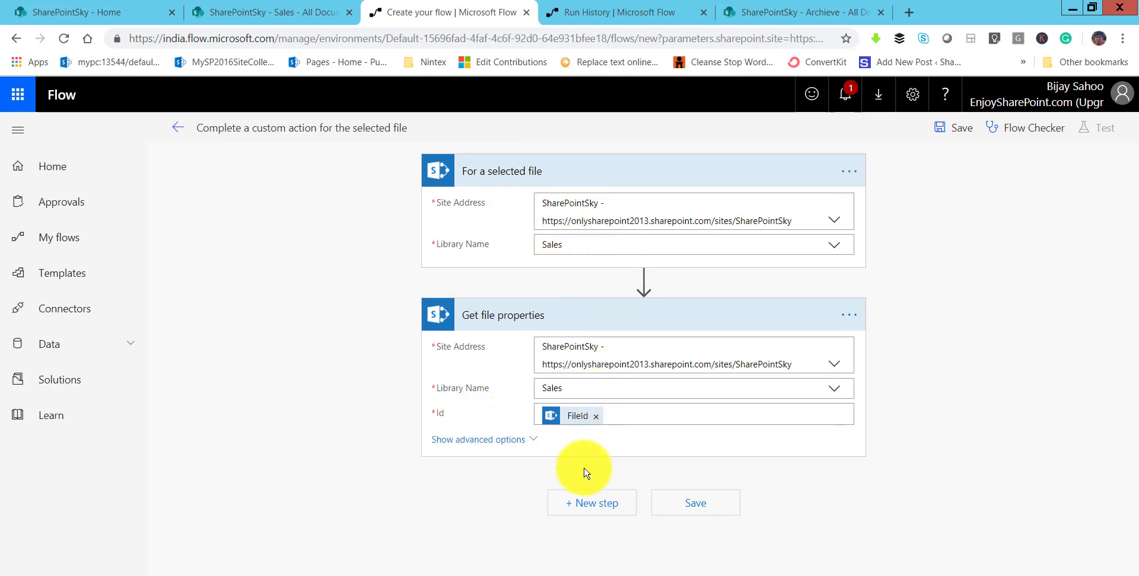
pyautogui.click(573, 505)
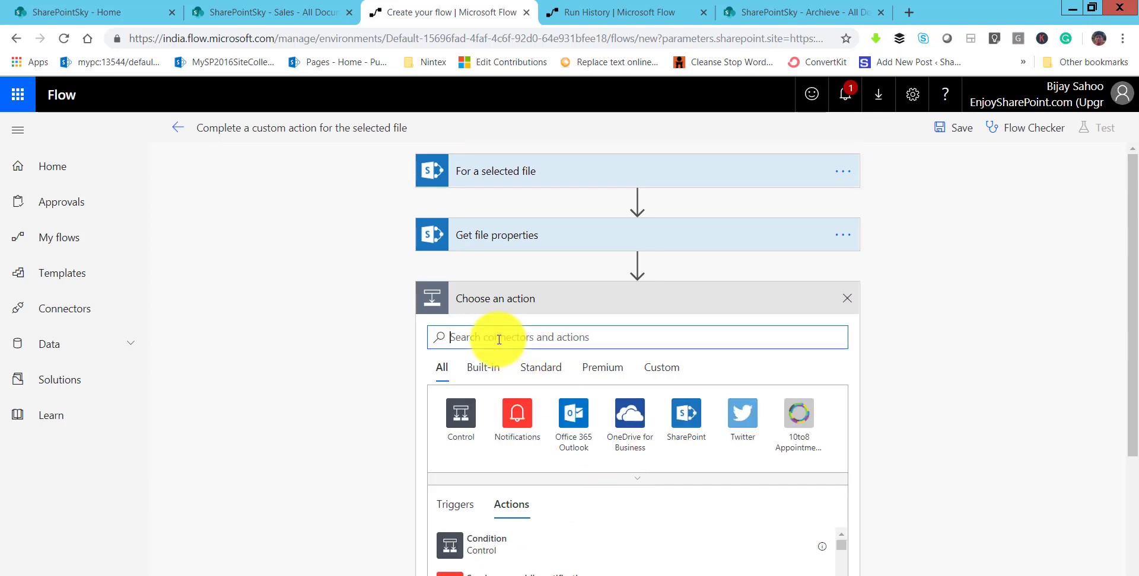
pyautogui.write('move')
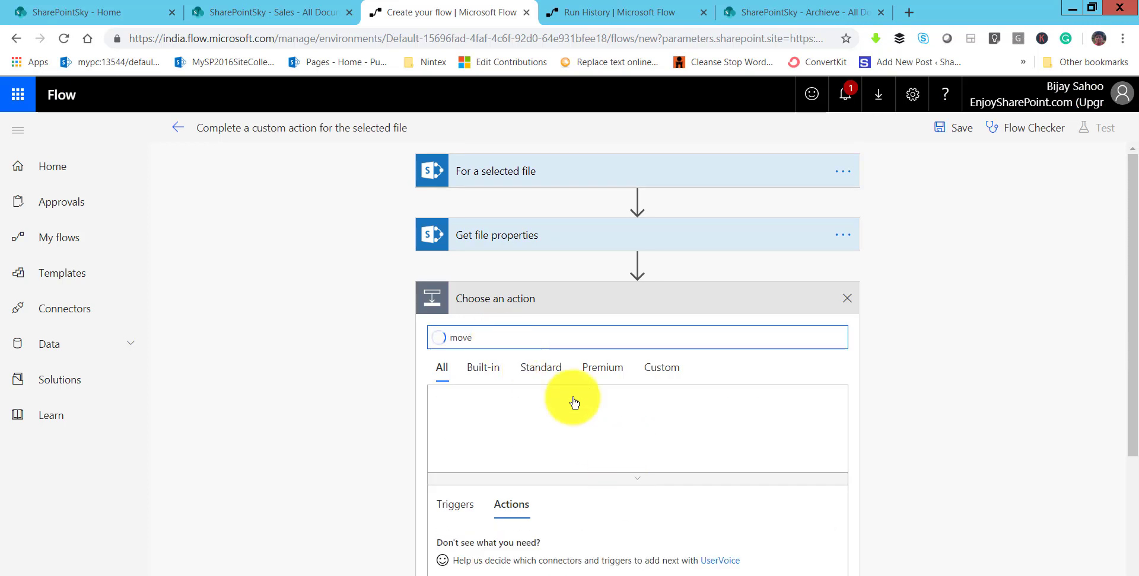
pyautogui.scroll(-3, 503, 493)
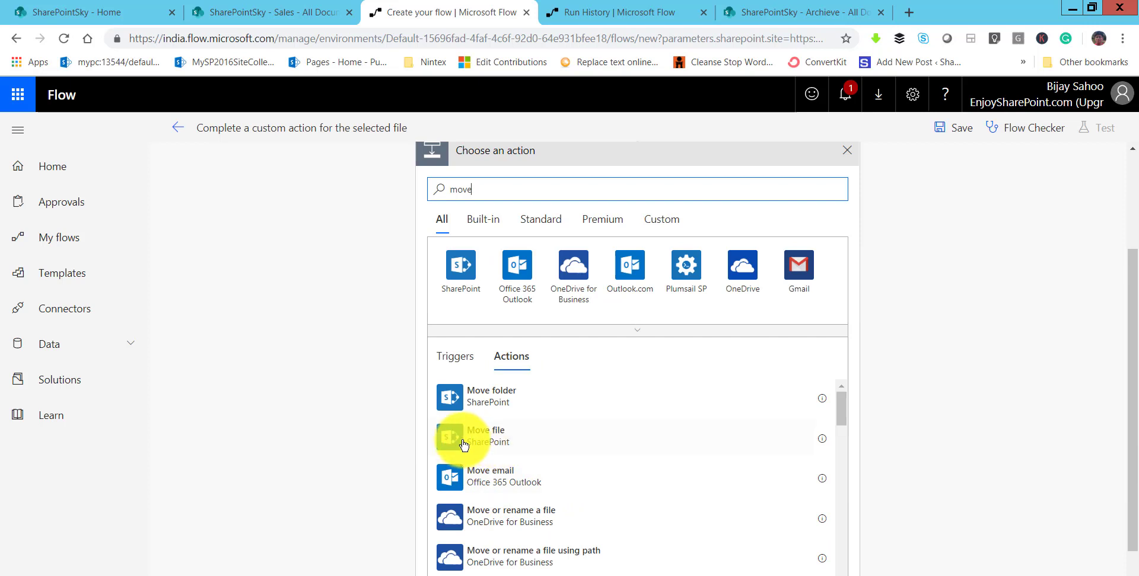
pyautogui.click(516, 448)
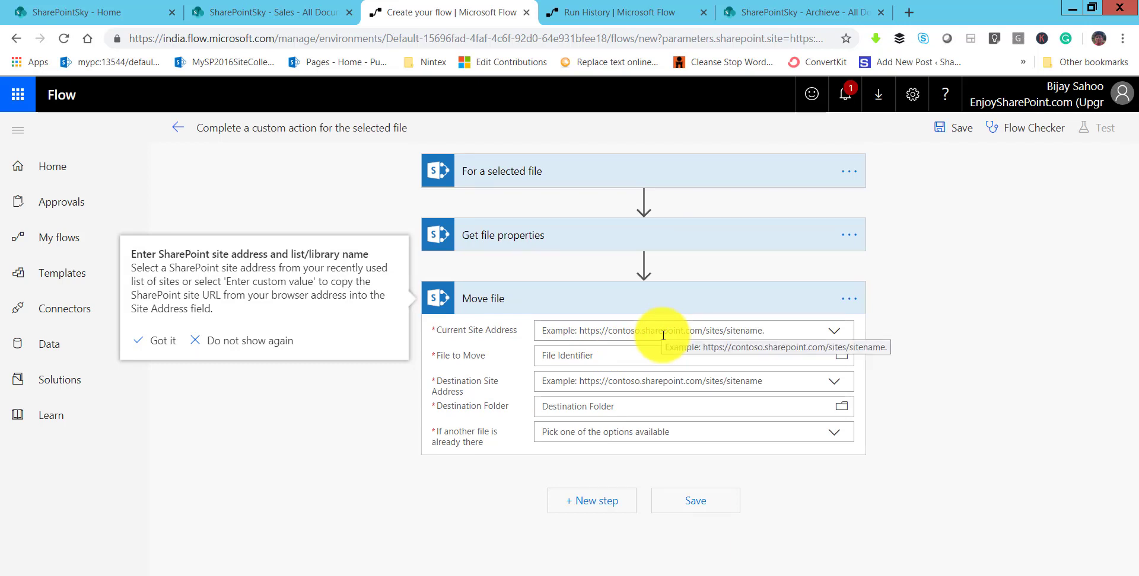
# In the Move file action, set the current site address to SharePointSky and the file to move to the dynamic value Identifier.
pyautogui.click(837, 332)
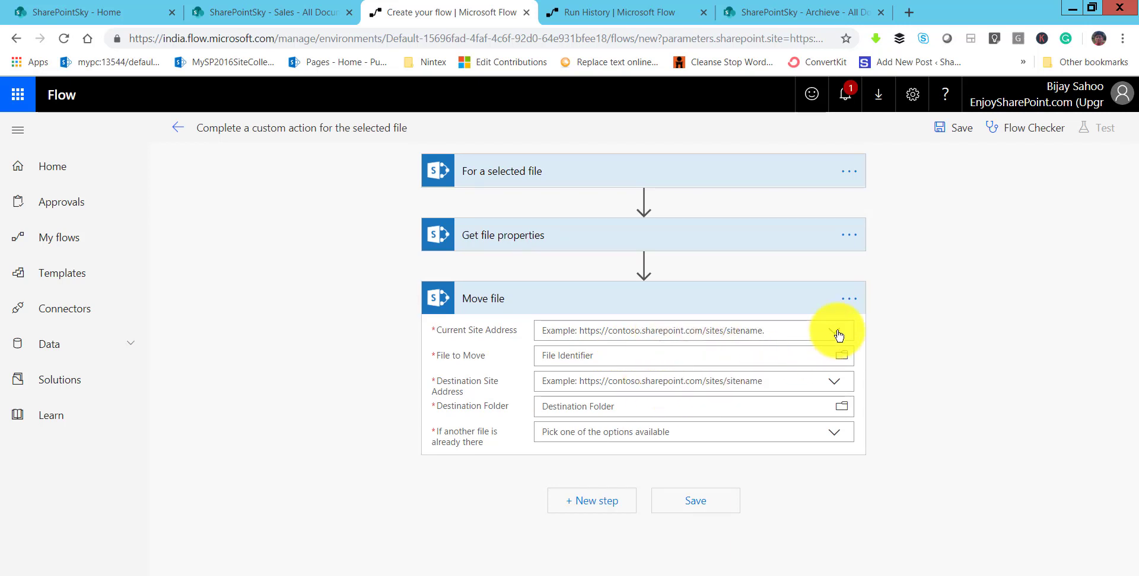
pyautogui.click(667, 411)
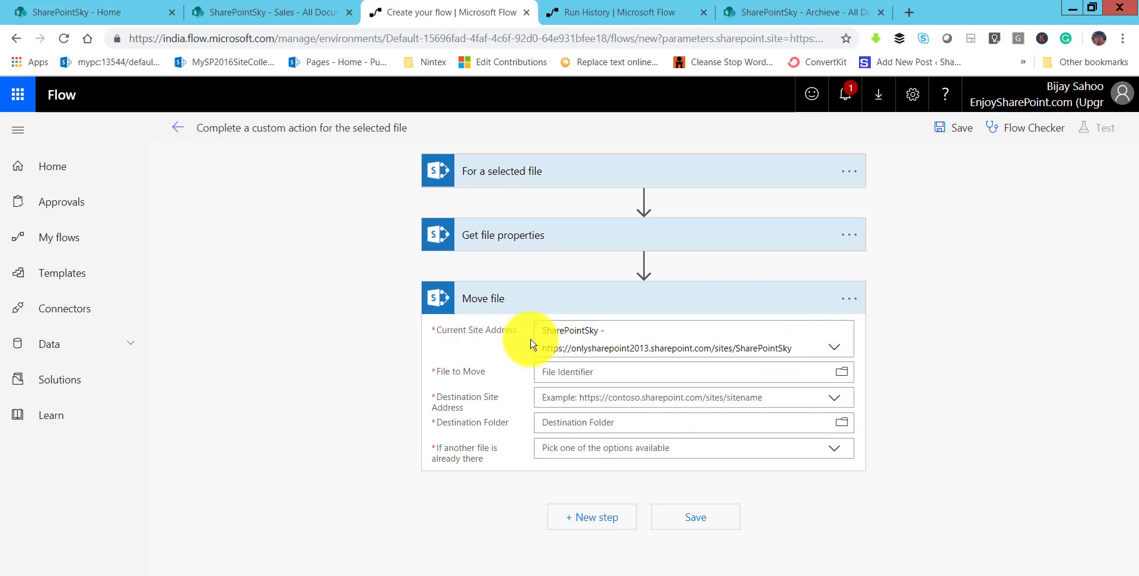
pyautogui.click(646, 372)
pyautogui.scroll(-5, 904, 495)
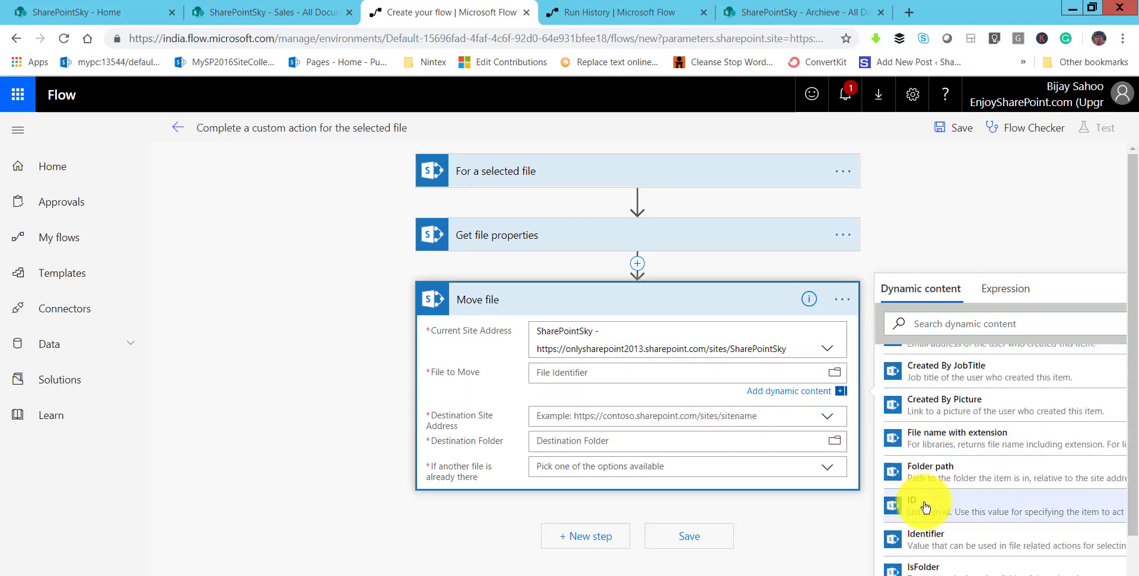
pyautogui.click(935, 473)
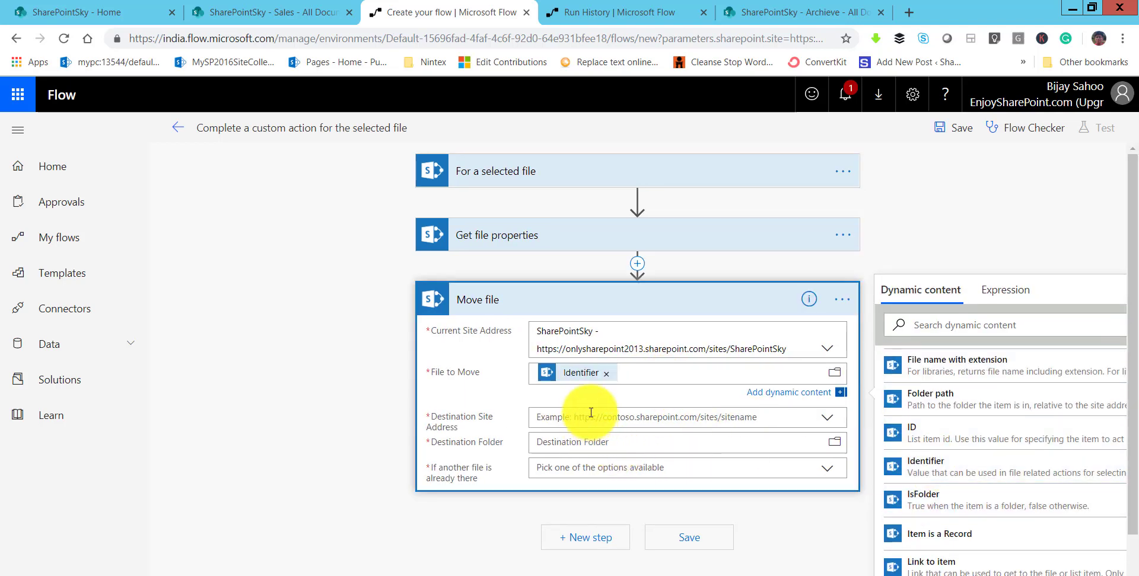
# Set the Move file action's destination site to SharePointSky and its destination folder to /Archieve.
pyautogui.click(564, 420)
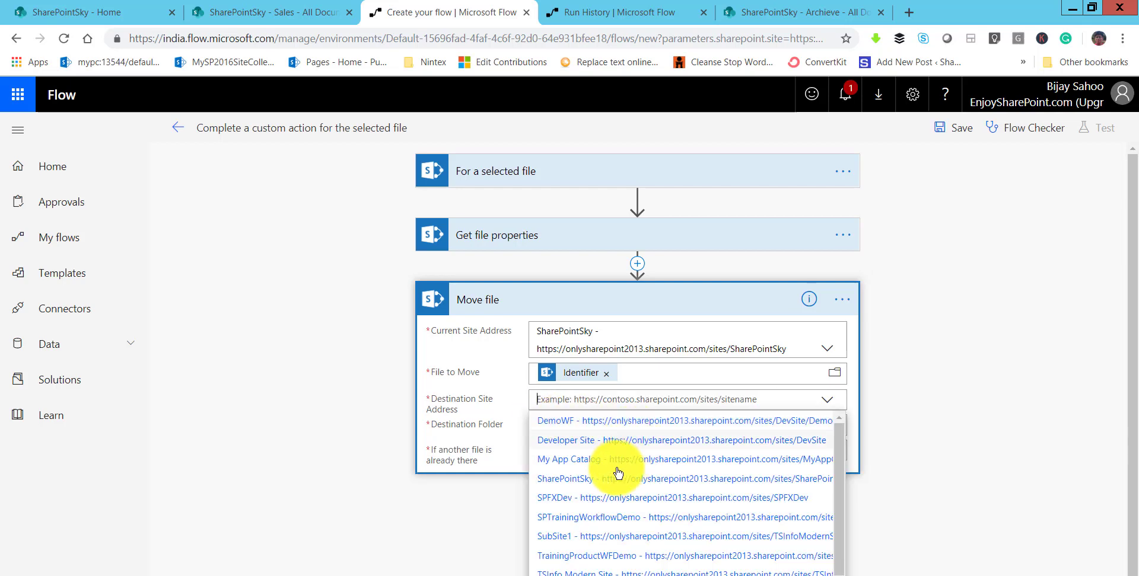
pyautogui.click(598, 480)
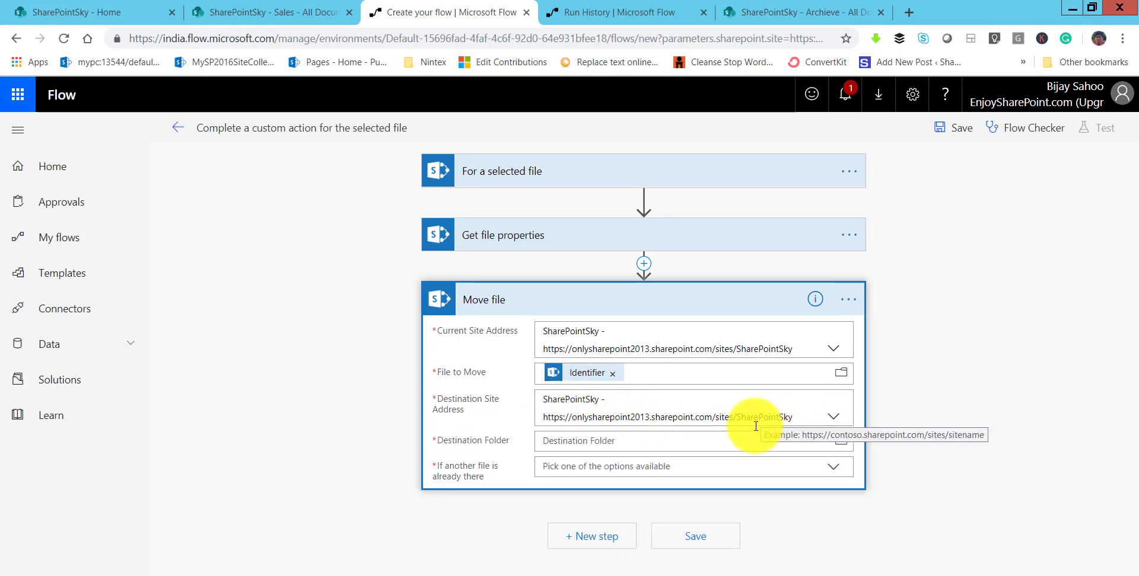
pyautogui.click(844, 448)
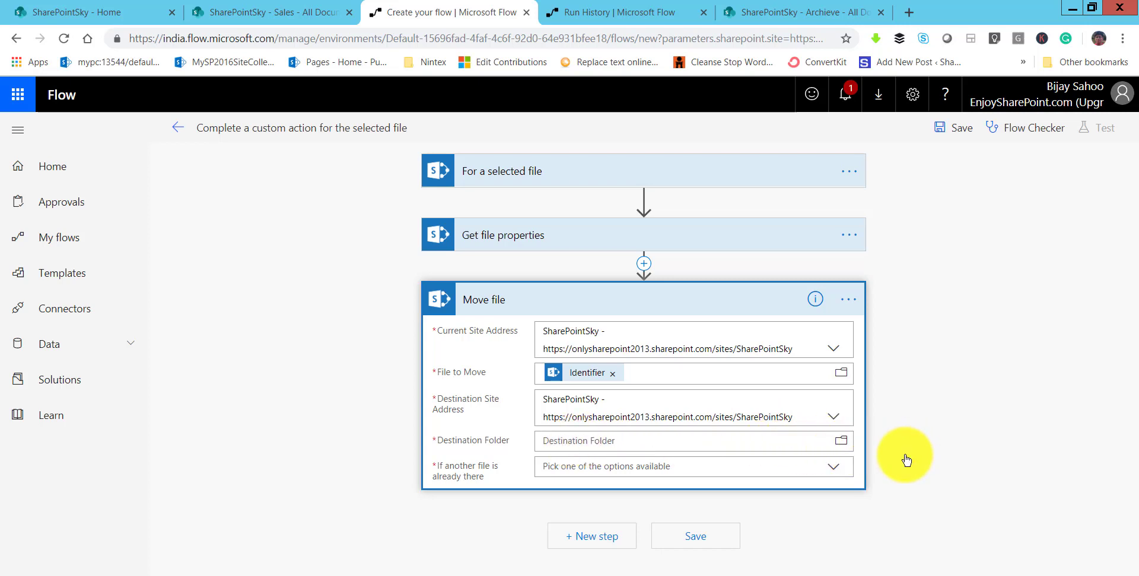
pyautogui.click(884, 454)
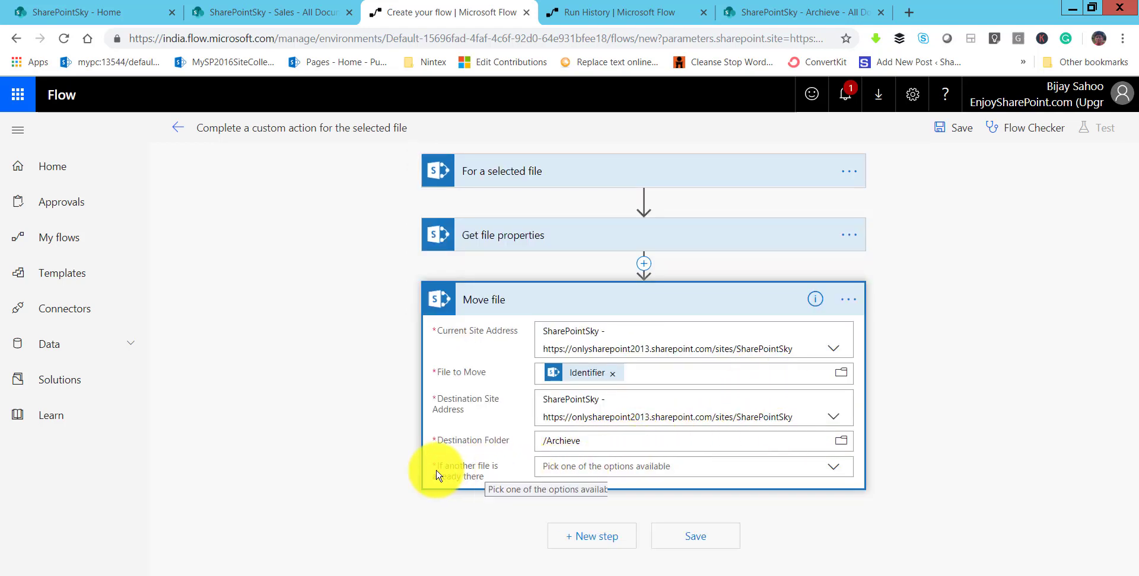
# Choose Replace for when another file is already at the destination, and save the flow.
pyautogui.click(580, 469)
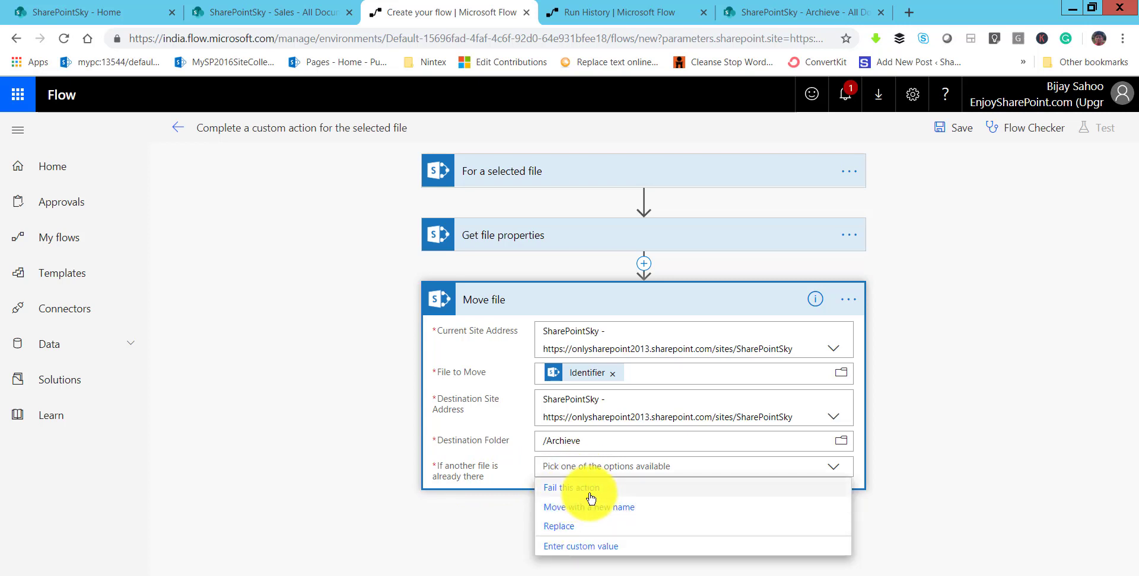
pyautogui.click(563, 526)
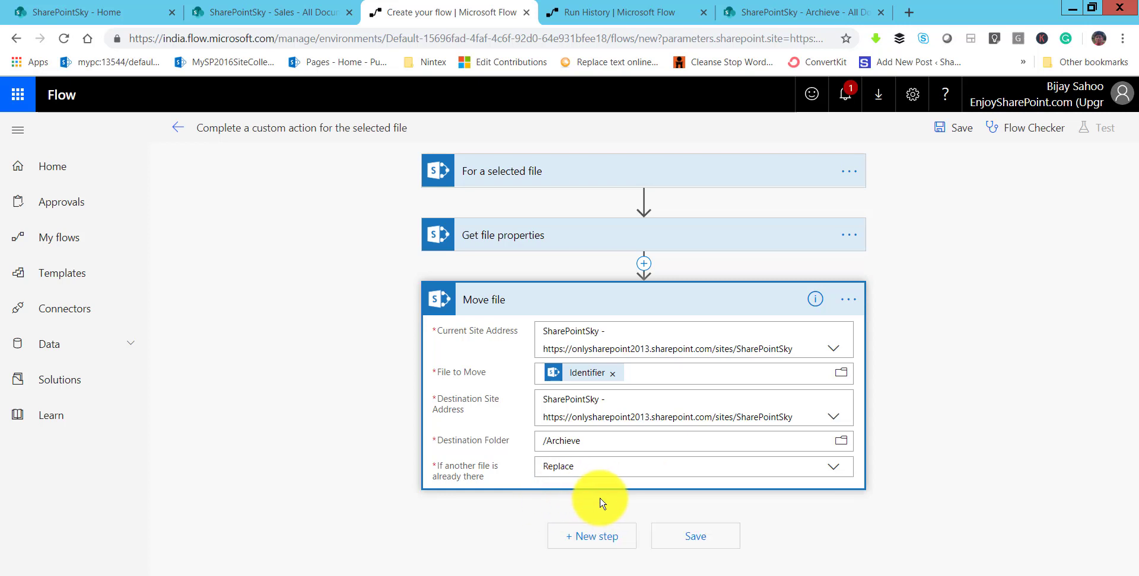
pyautogui.click(954, 130)
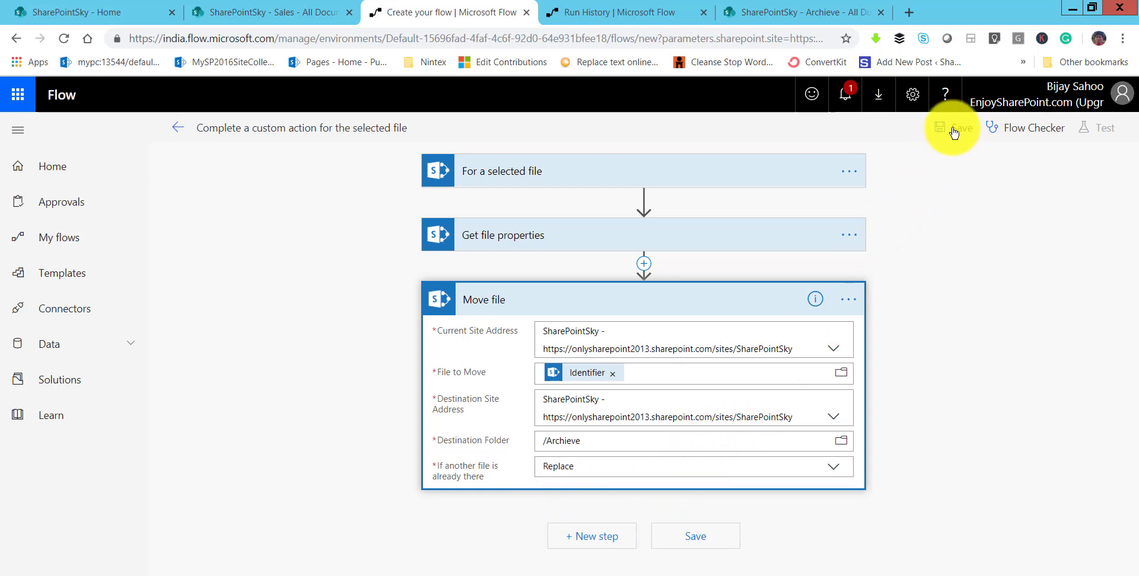
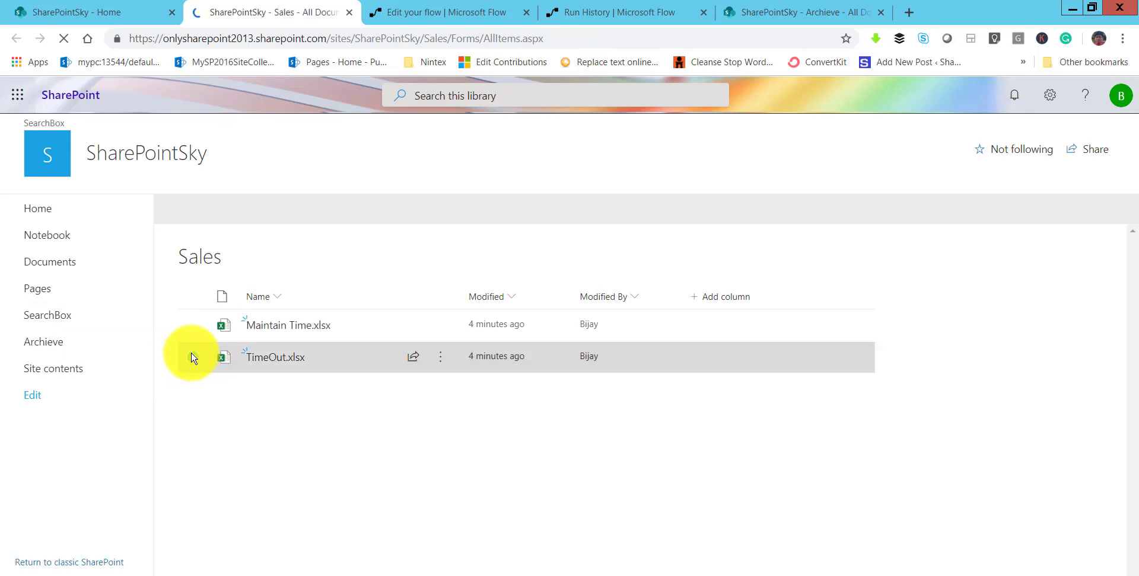
# Run the Move File to Archive flow on TimeOut.xlsx in the Sales library and close the run pane.
pyautogui.click(193, 357)
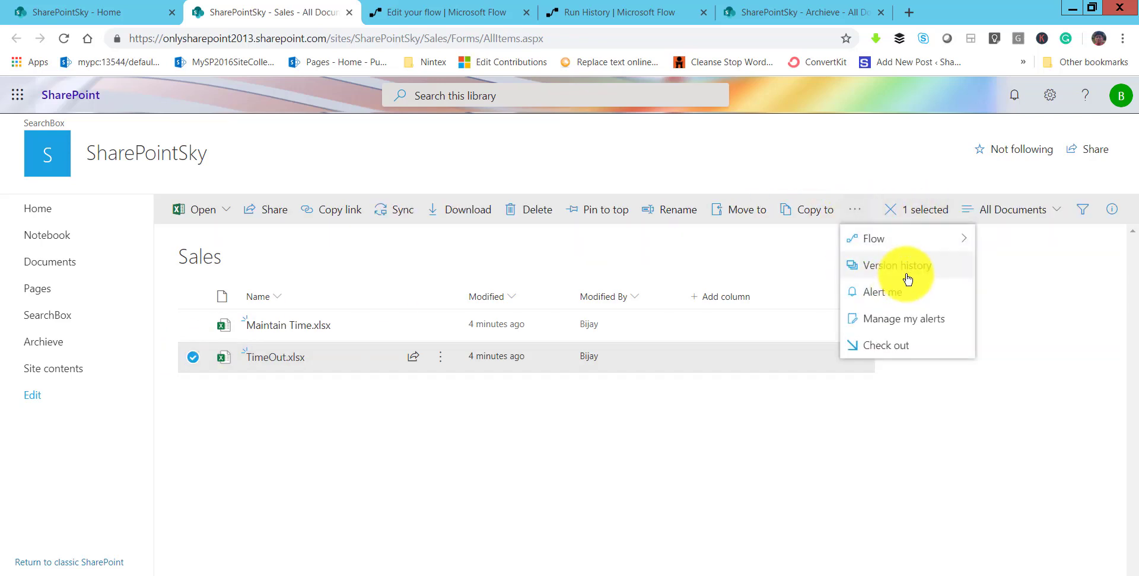
pyautogui.moveTo(969, 247)
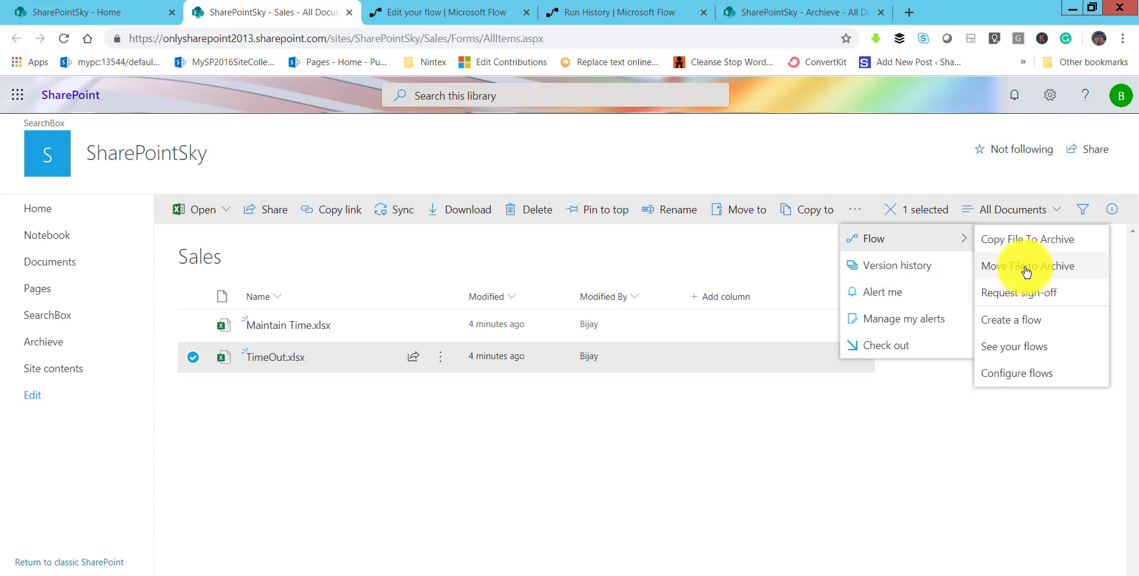
pyautogui.click(1050, 272)
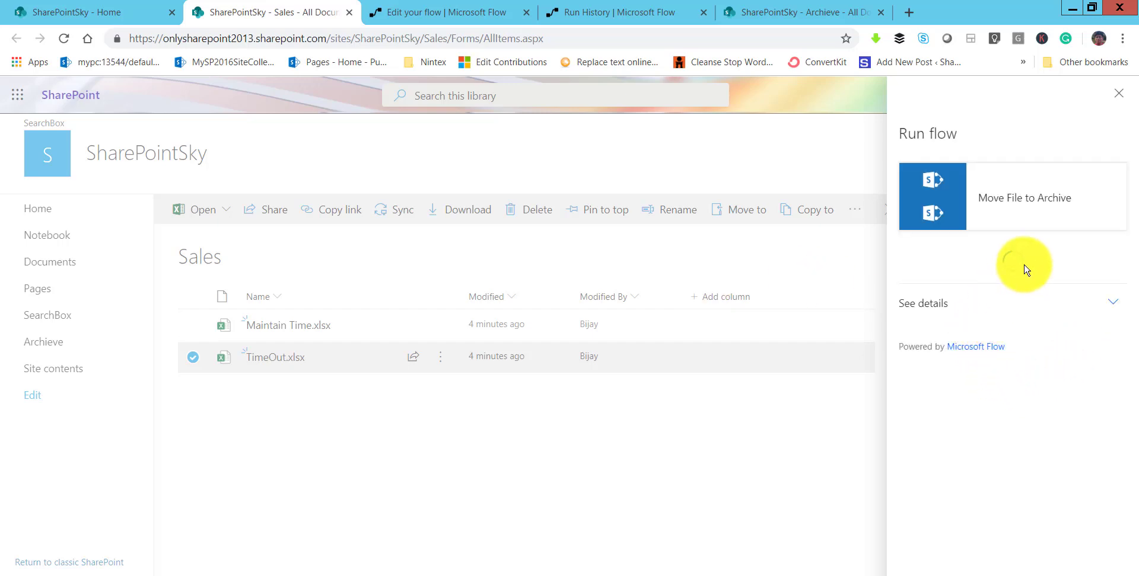
pyautogui.click(1034, 334)
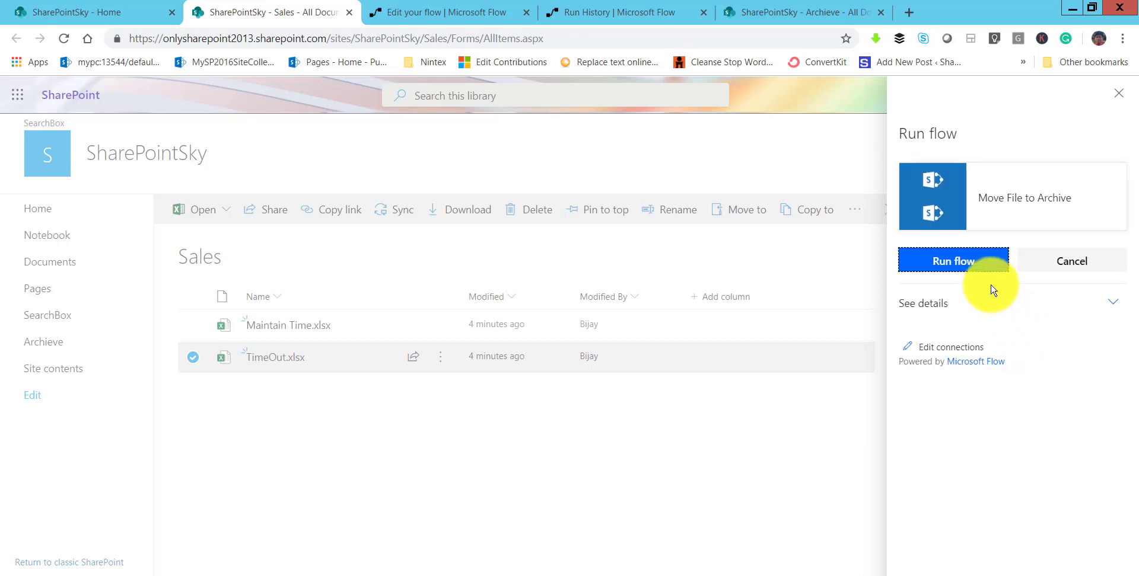
pyautogui.click(991, 270)
pyautogui.click(1008, 289)
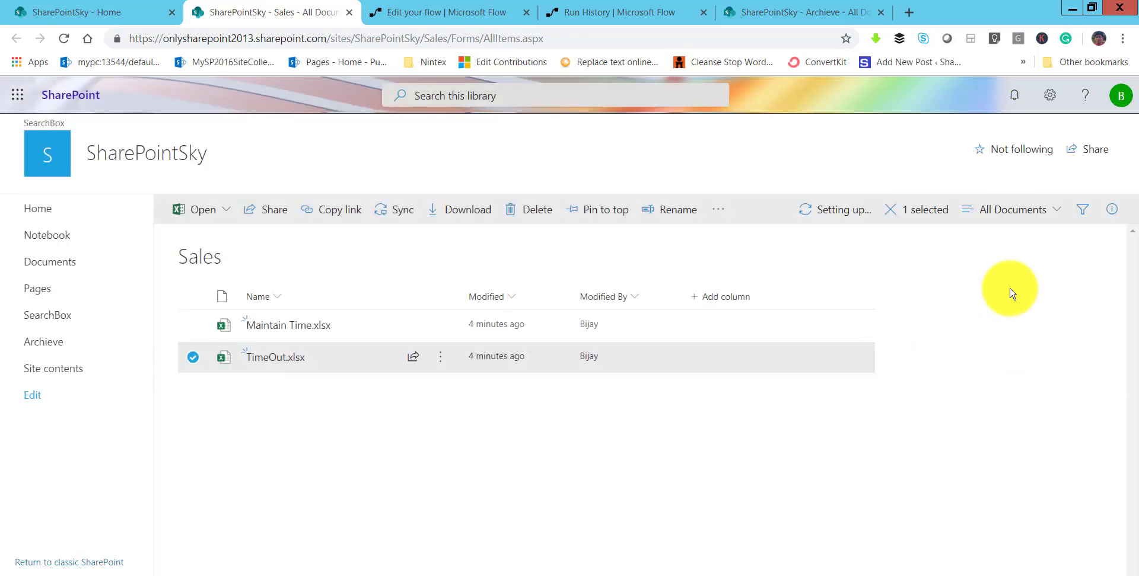
# Reload the Sales library and switch to the Archieve library to check whether TimeOut.xlsx was moved.
pyautogui.click(411, 38)
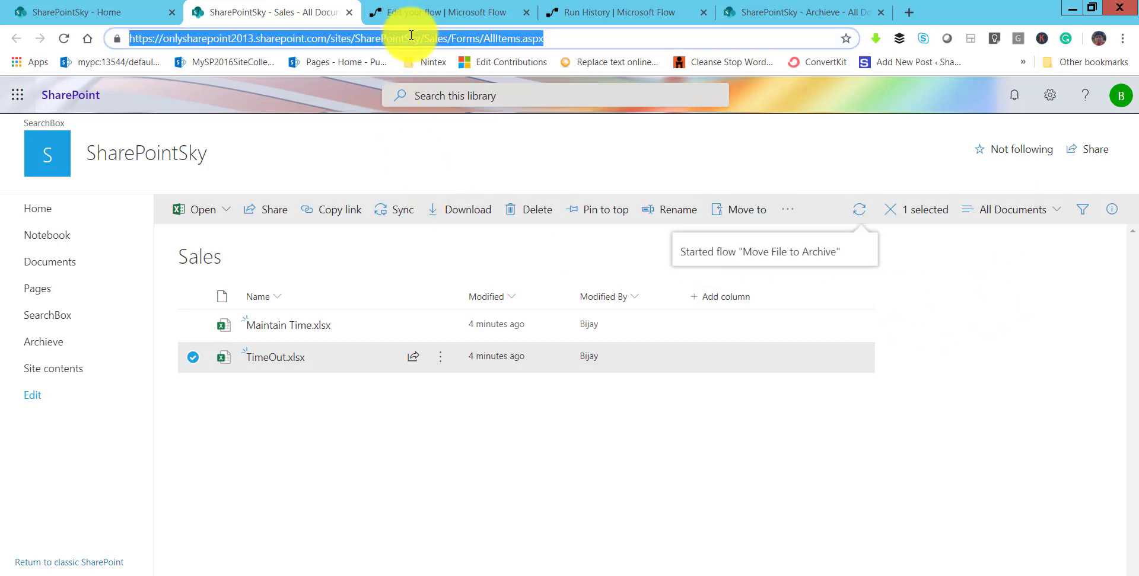
pyautogui.press('Return')
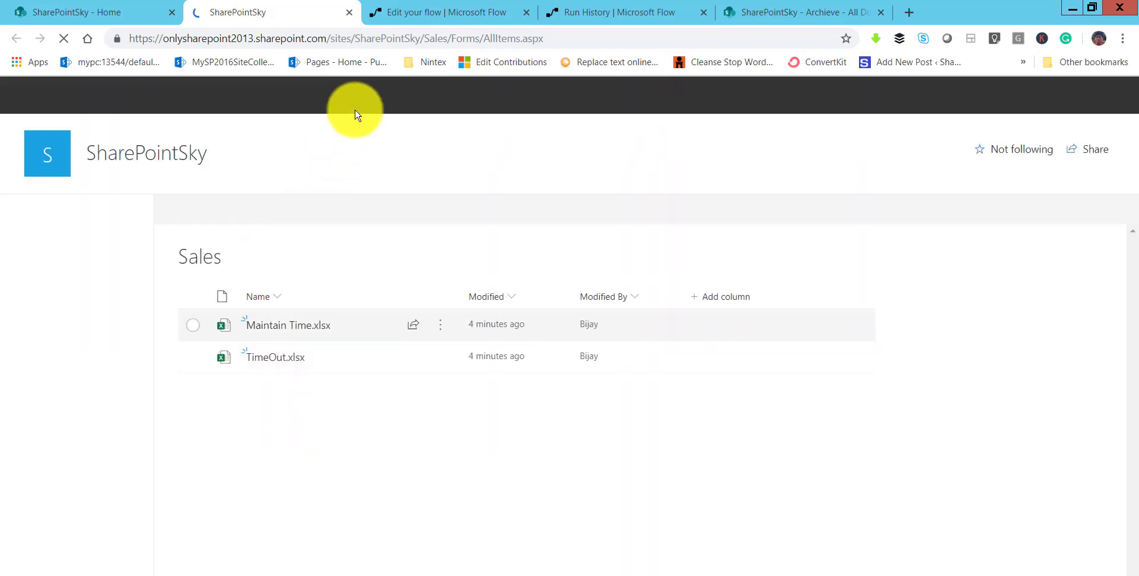
pyautogui.click(368, 45)
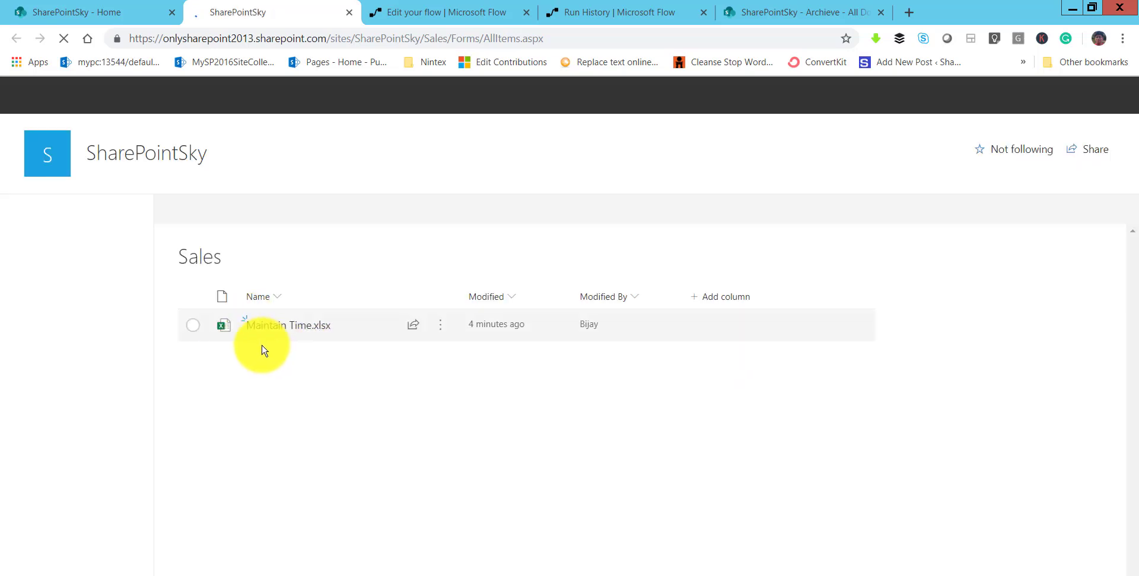
pyautogui.click(769, 18)
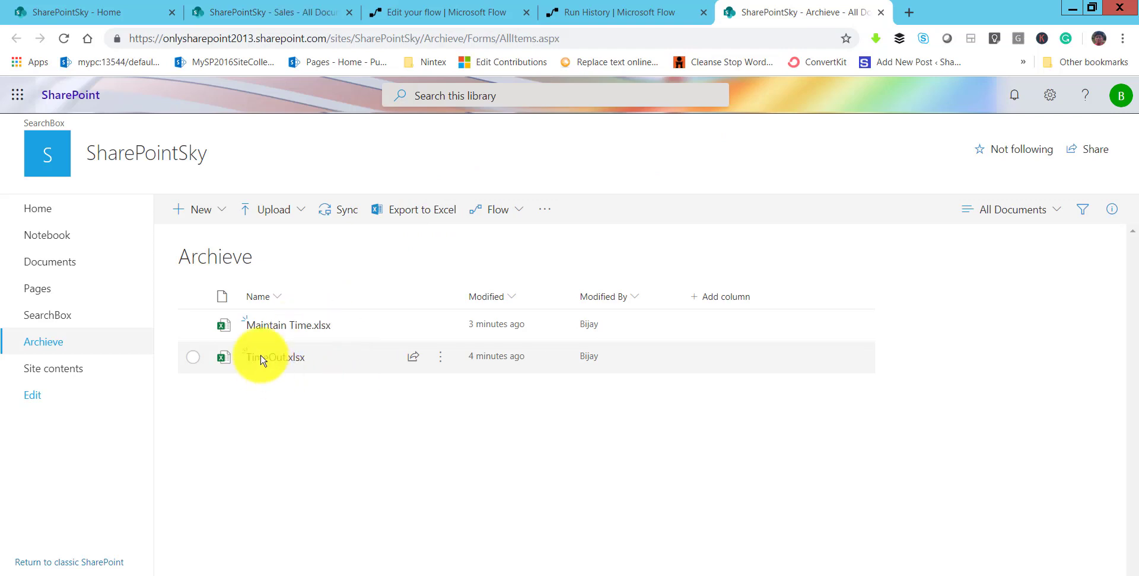
pyautogui.moveTo(303, 359)
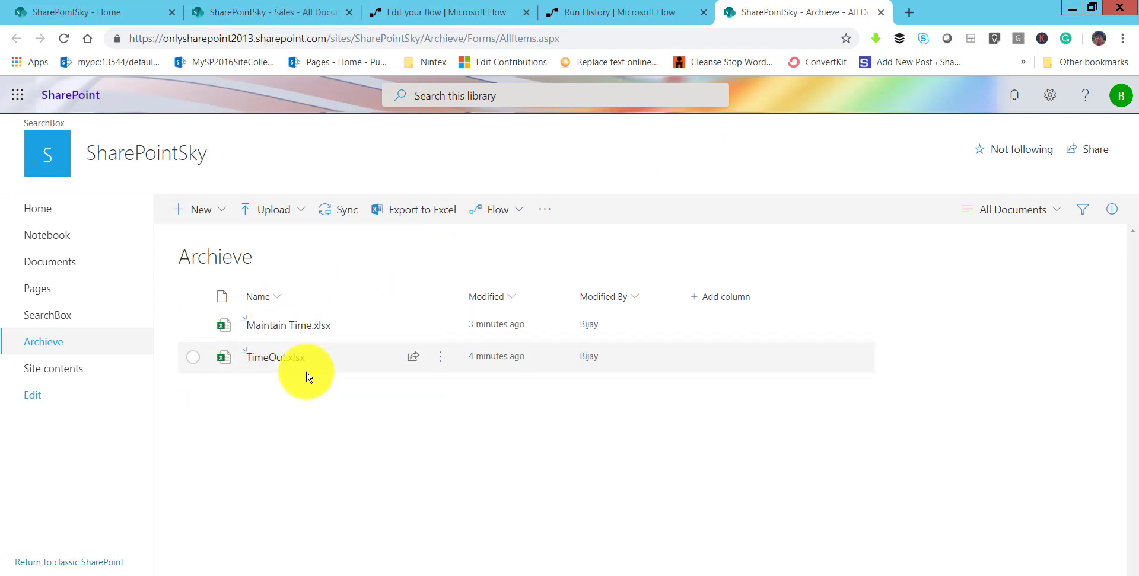